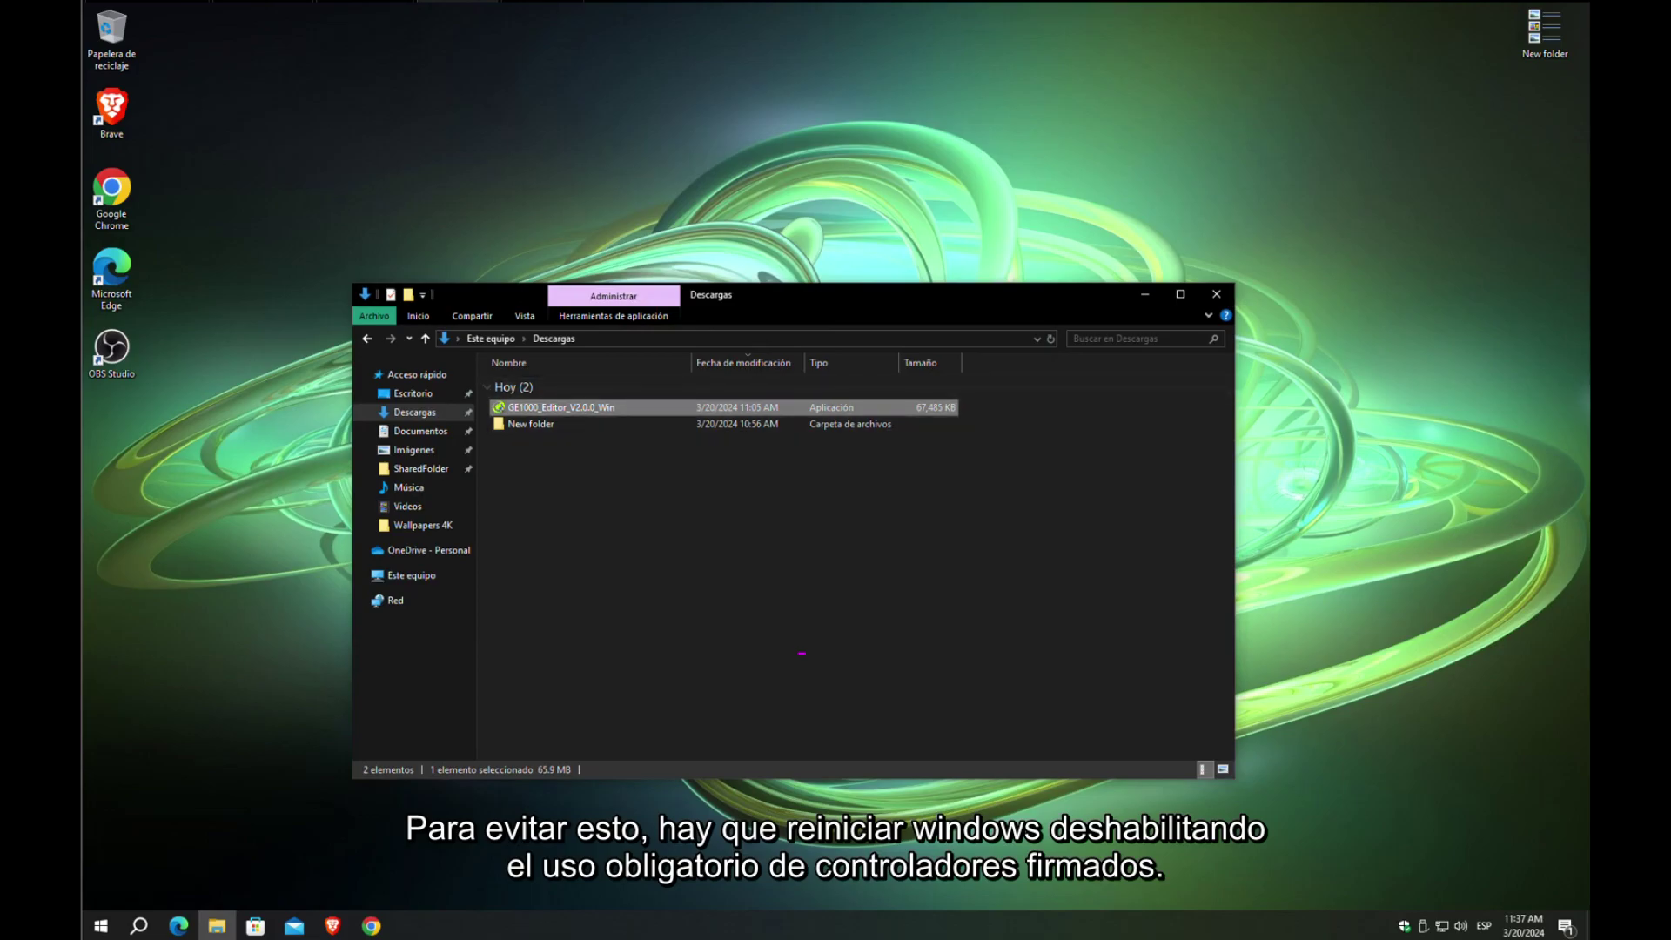
Minimise the Descargas window, then search Windows for Configuración and open it.
left_click(139, 925)
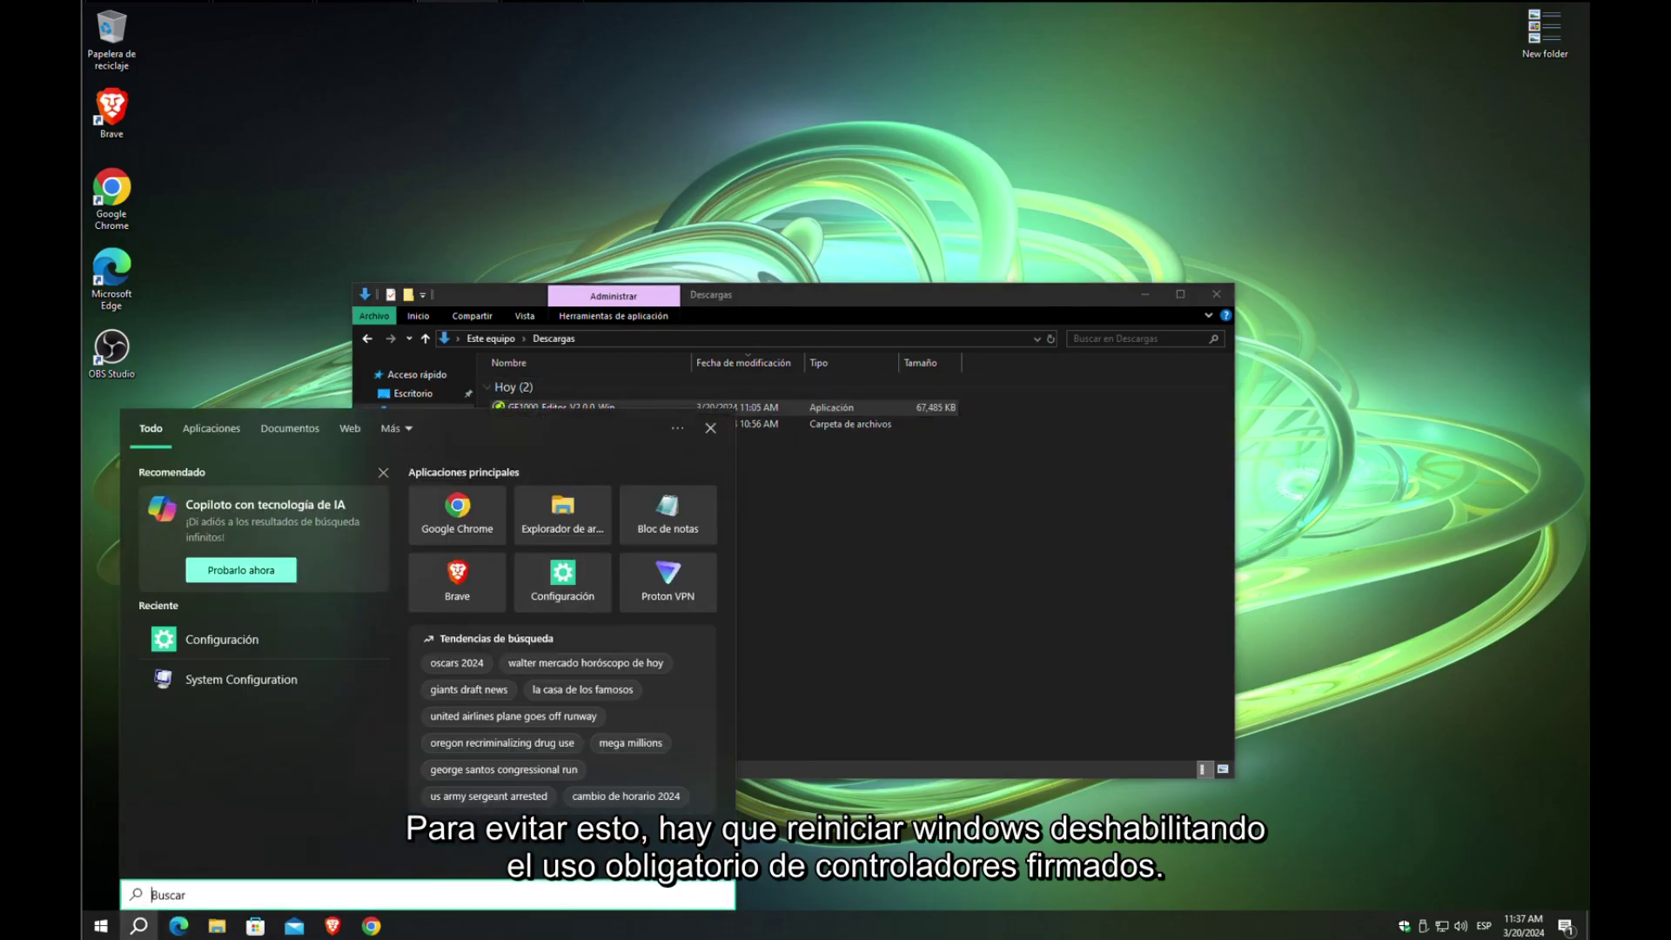
key("Escape")
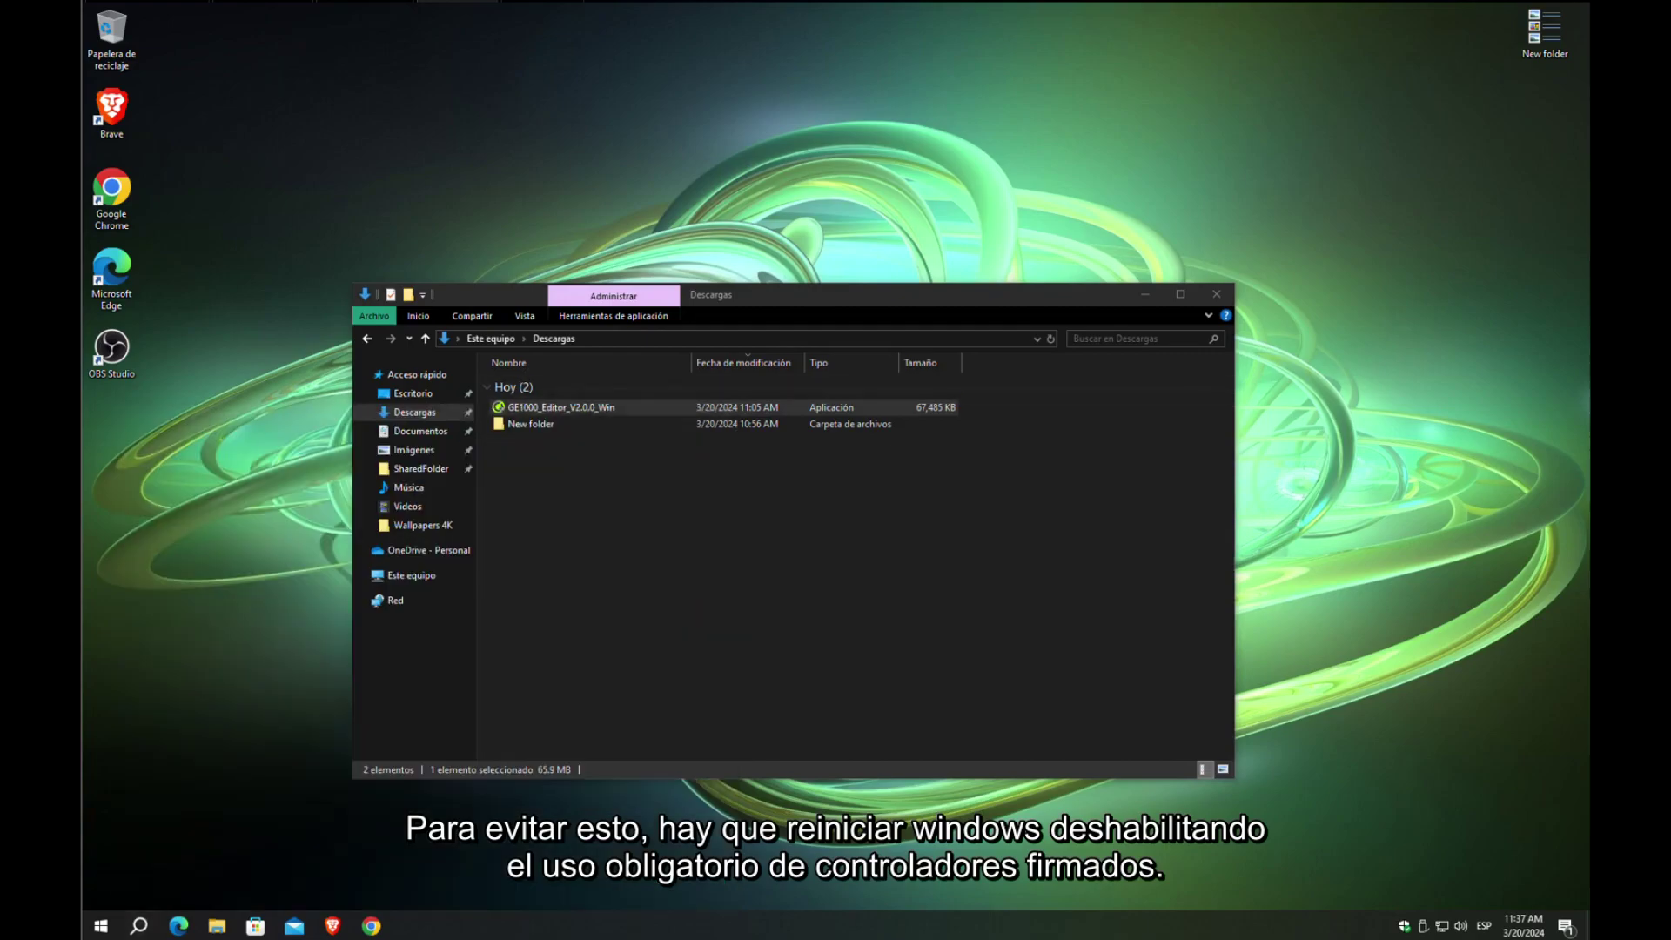
left_click(1145, 294)
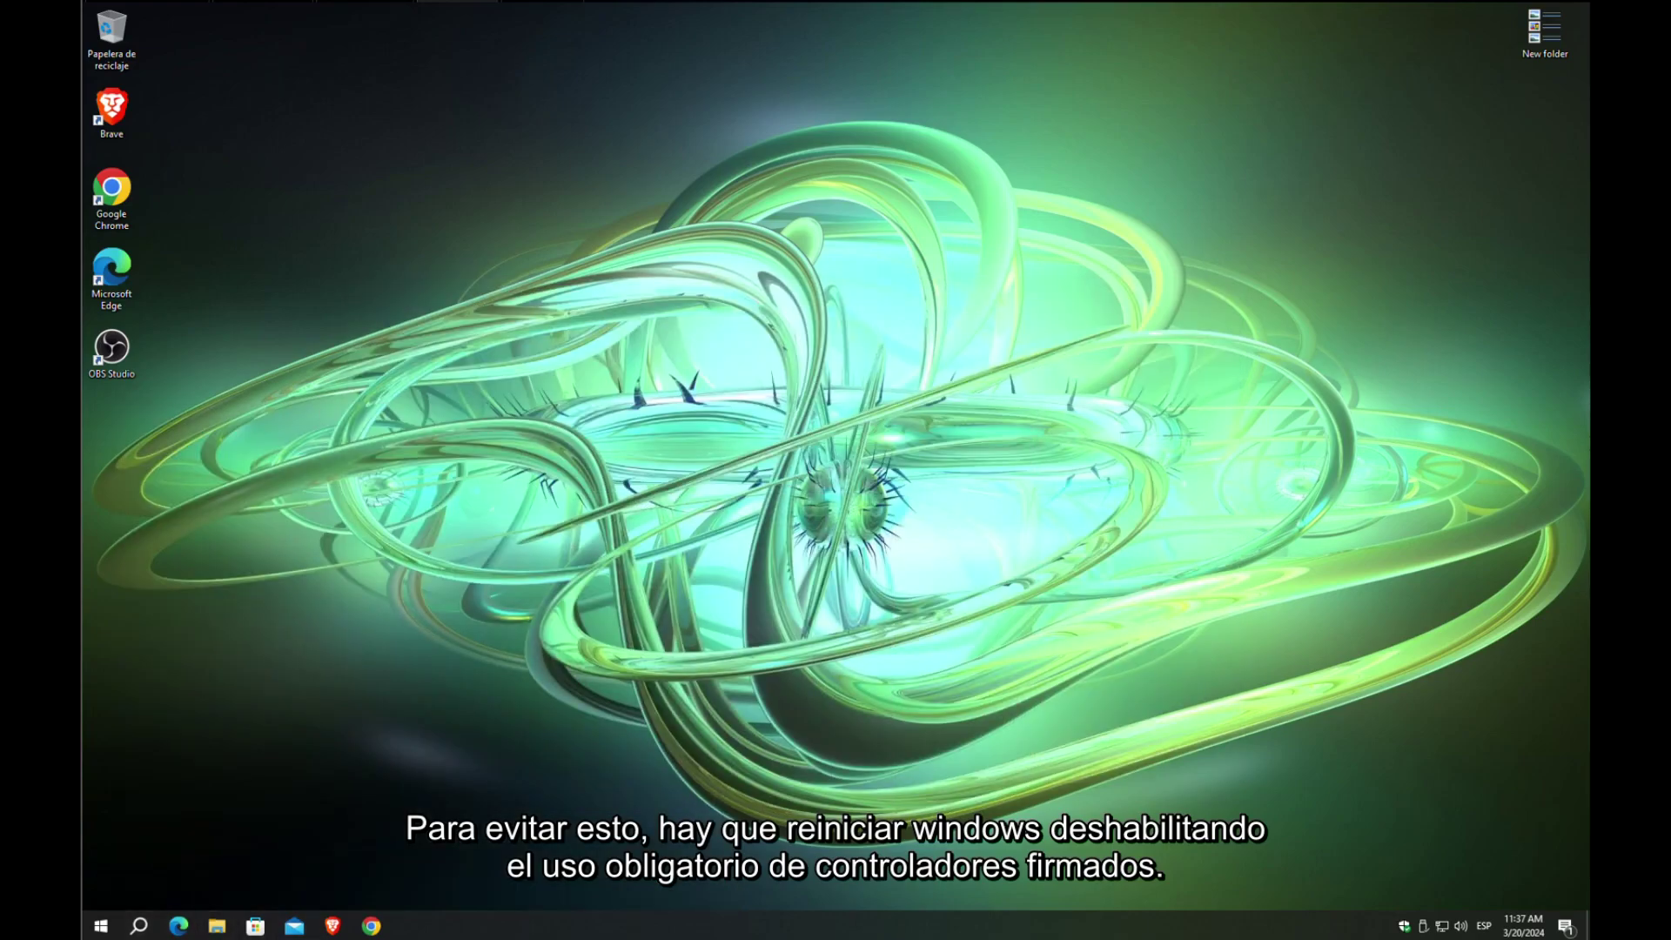
left_click(138, 925)
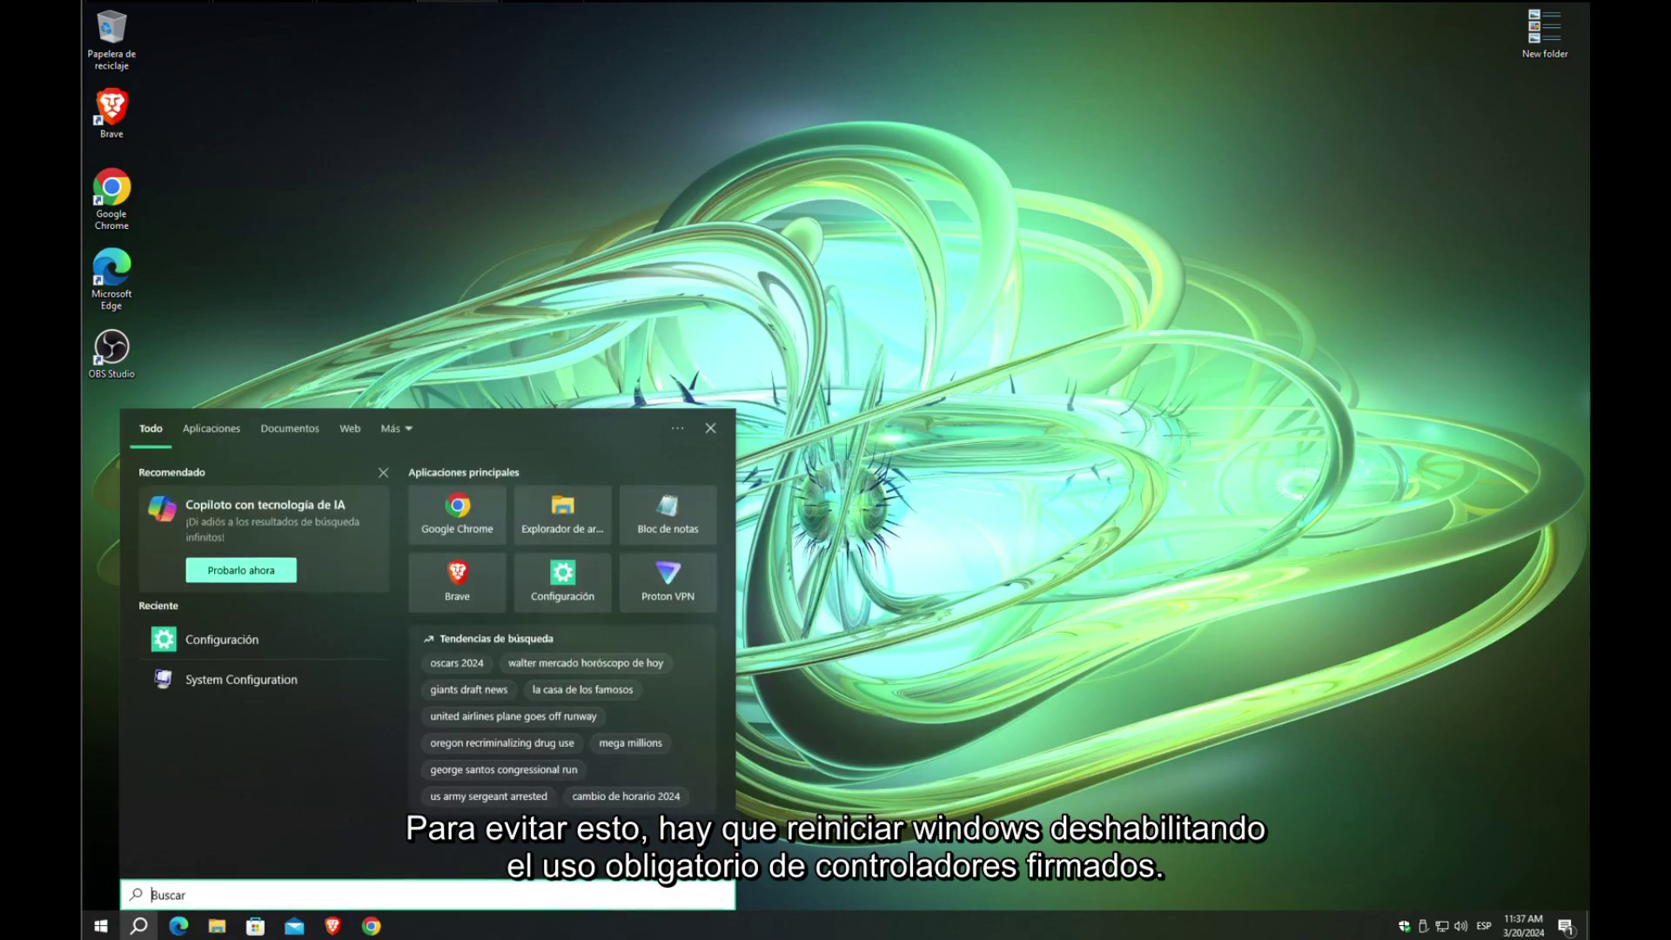
type("Config")
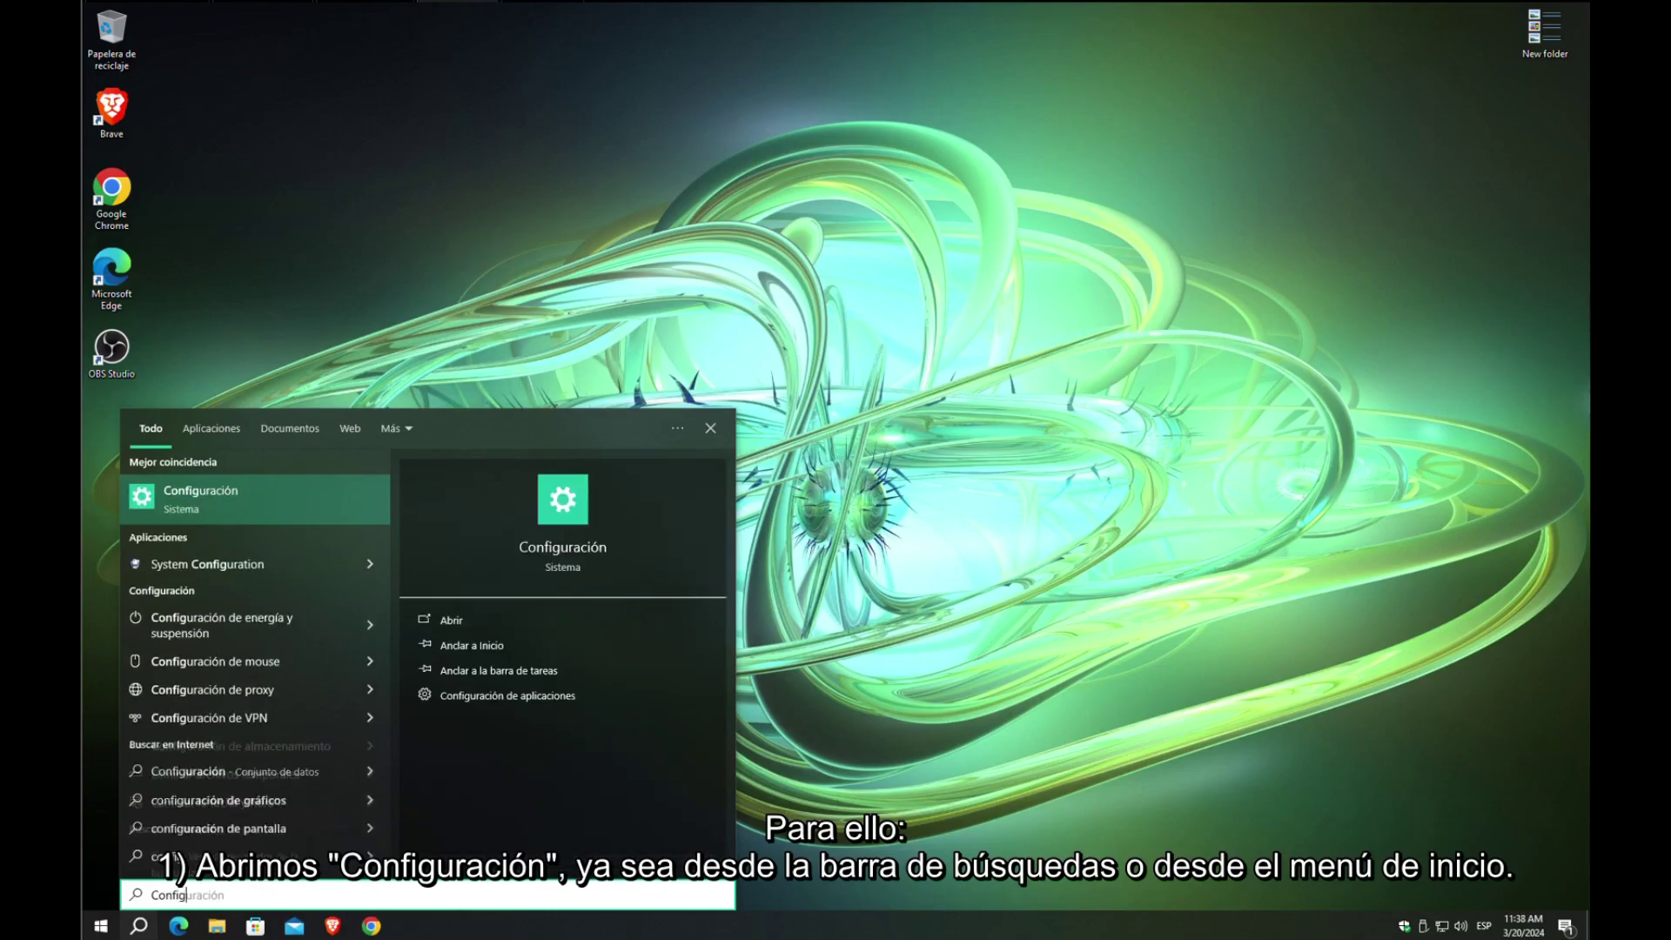
type("uraci")
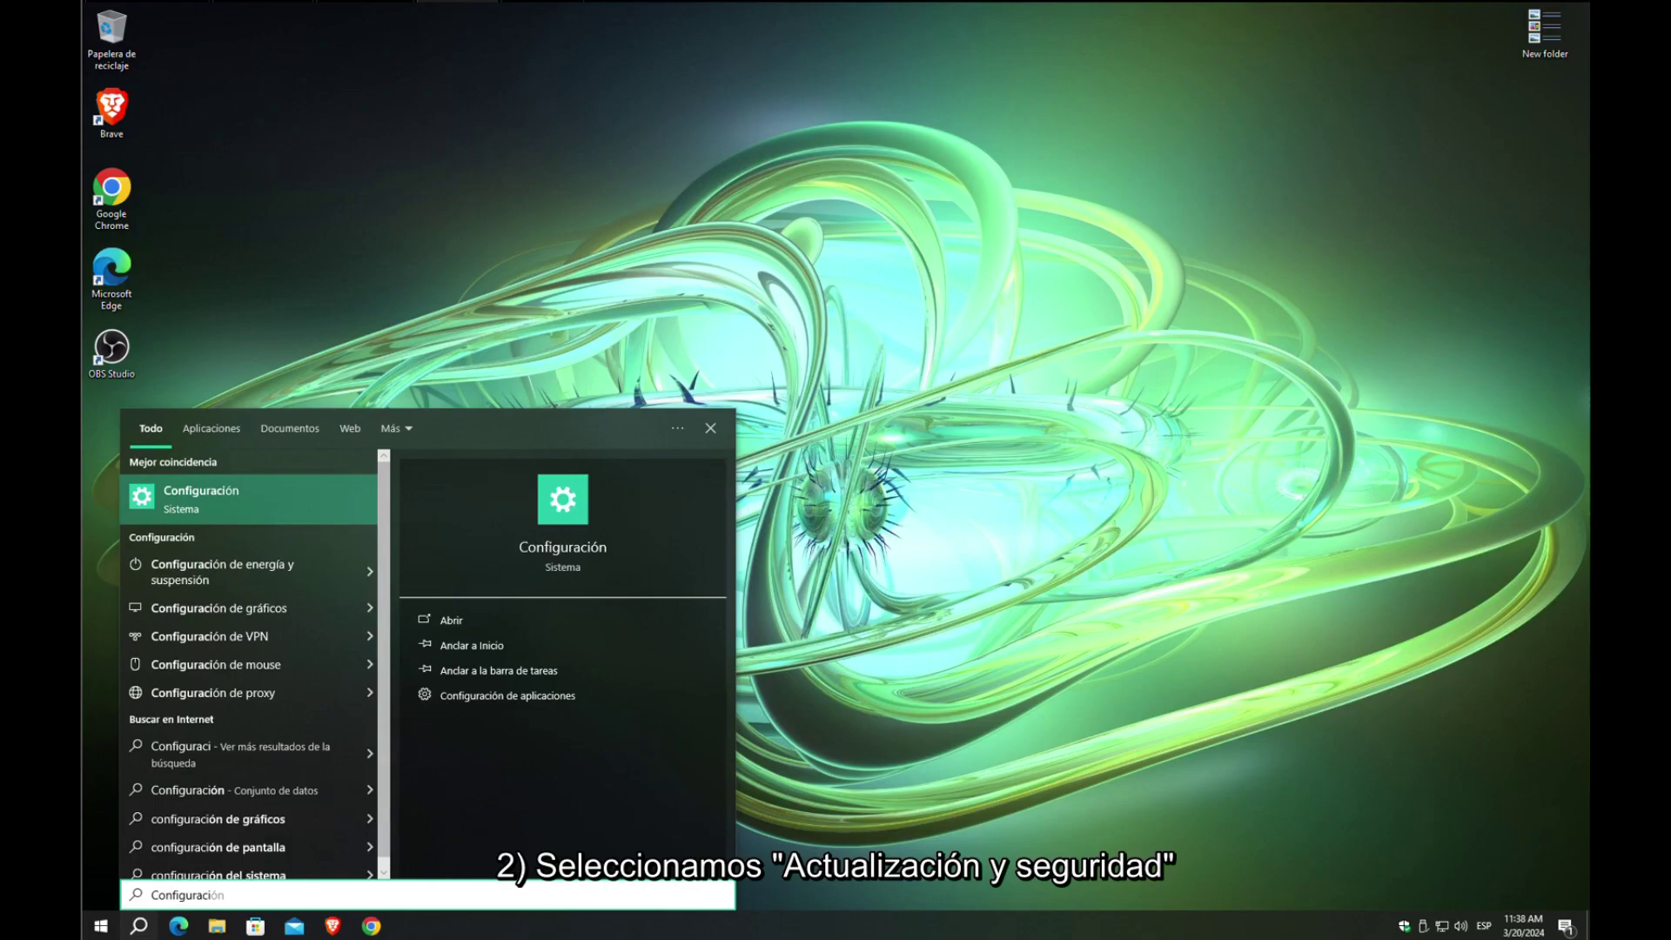
key("Return")
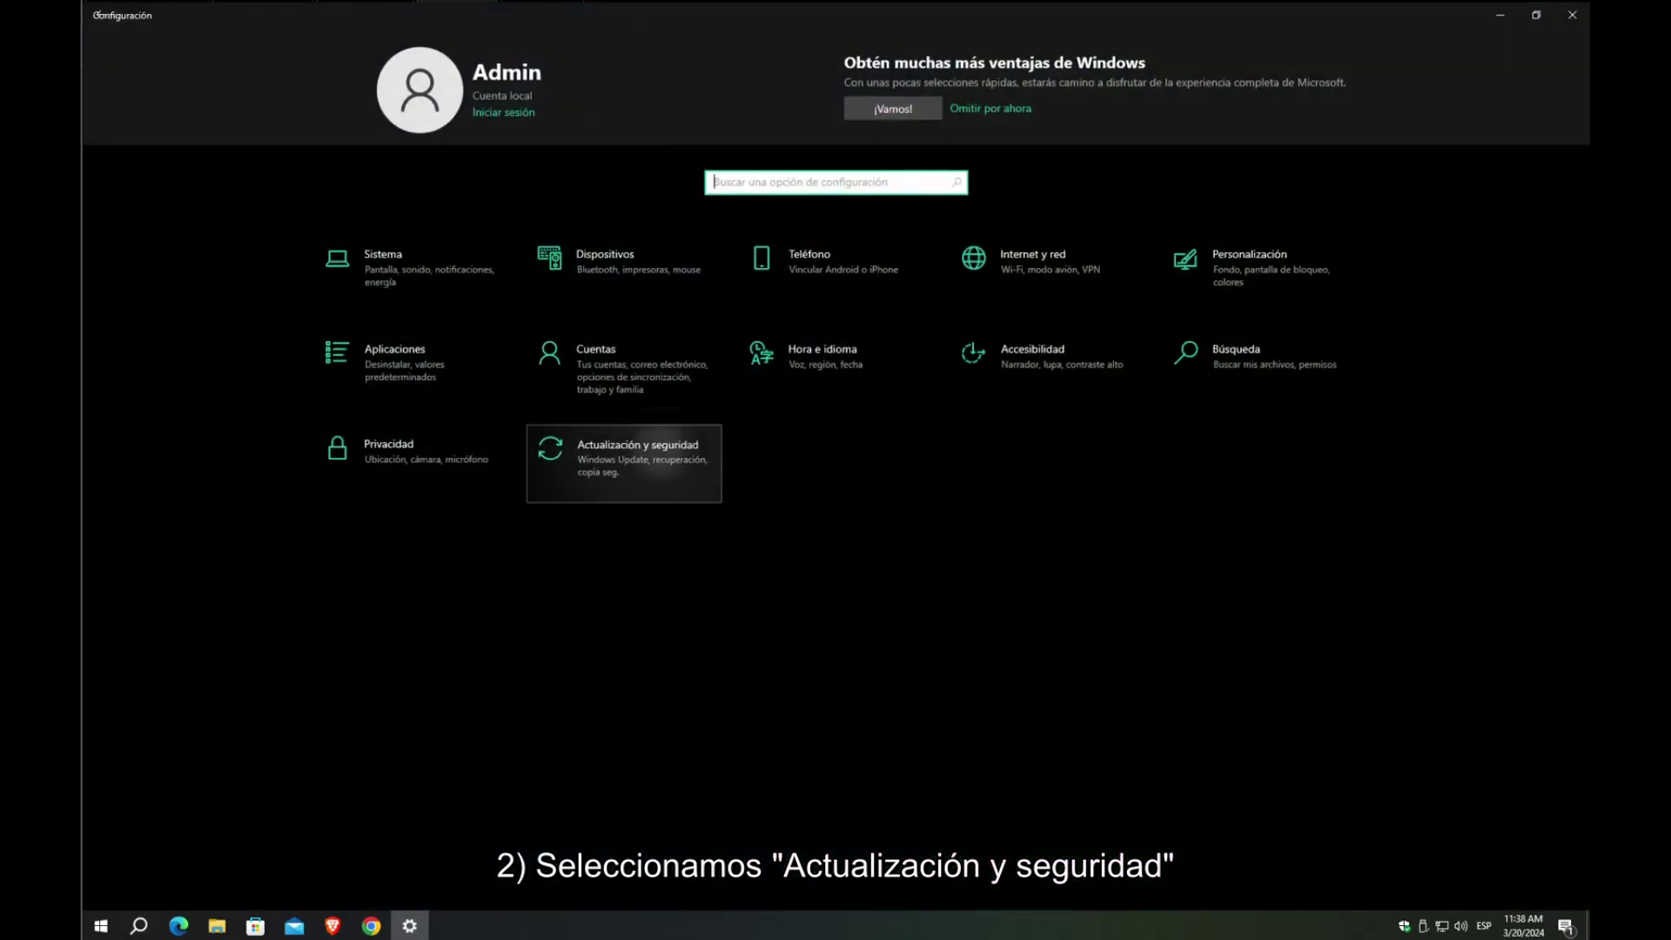
Restart the computer into advanced startup from the Recuperación settings under Actualización y seguridad.
left_click(609, 452)
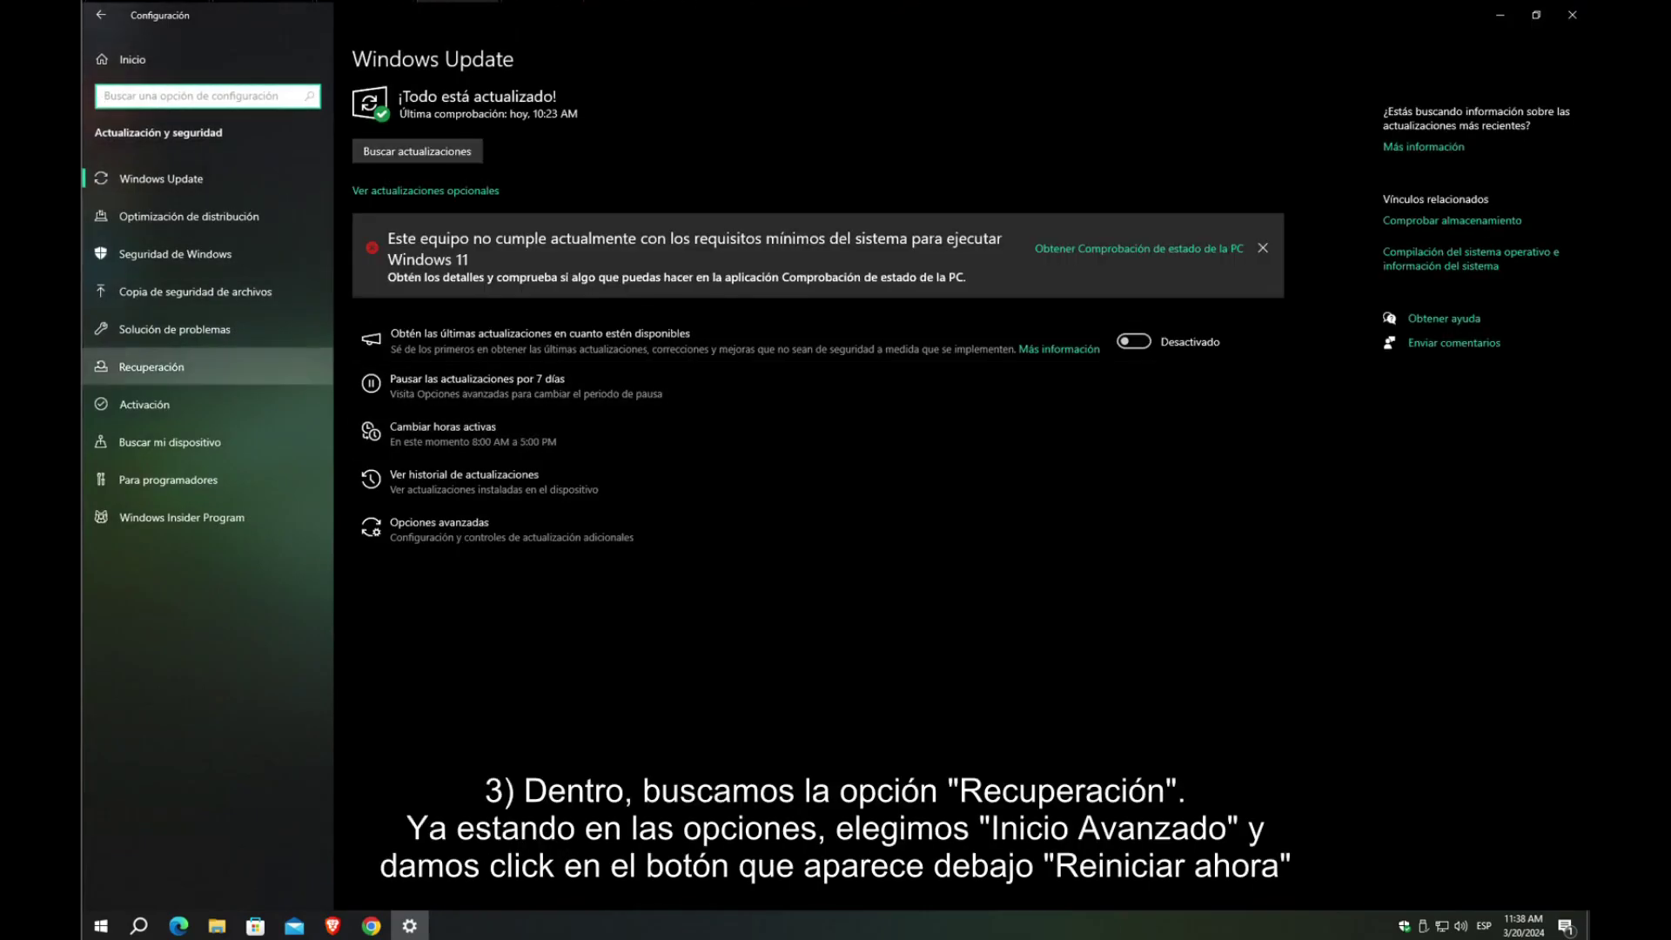
left_click(152, 366)
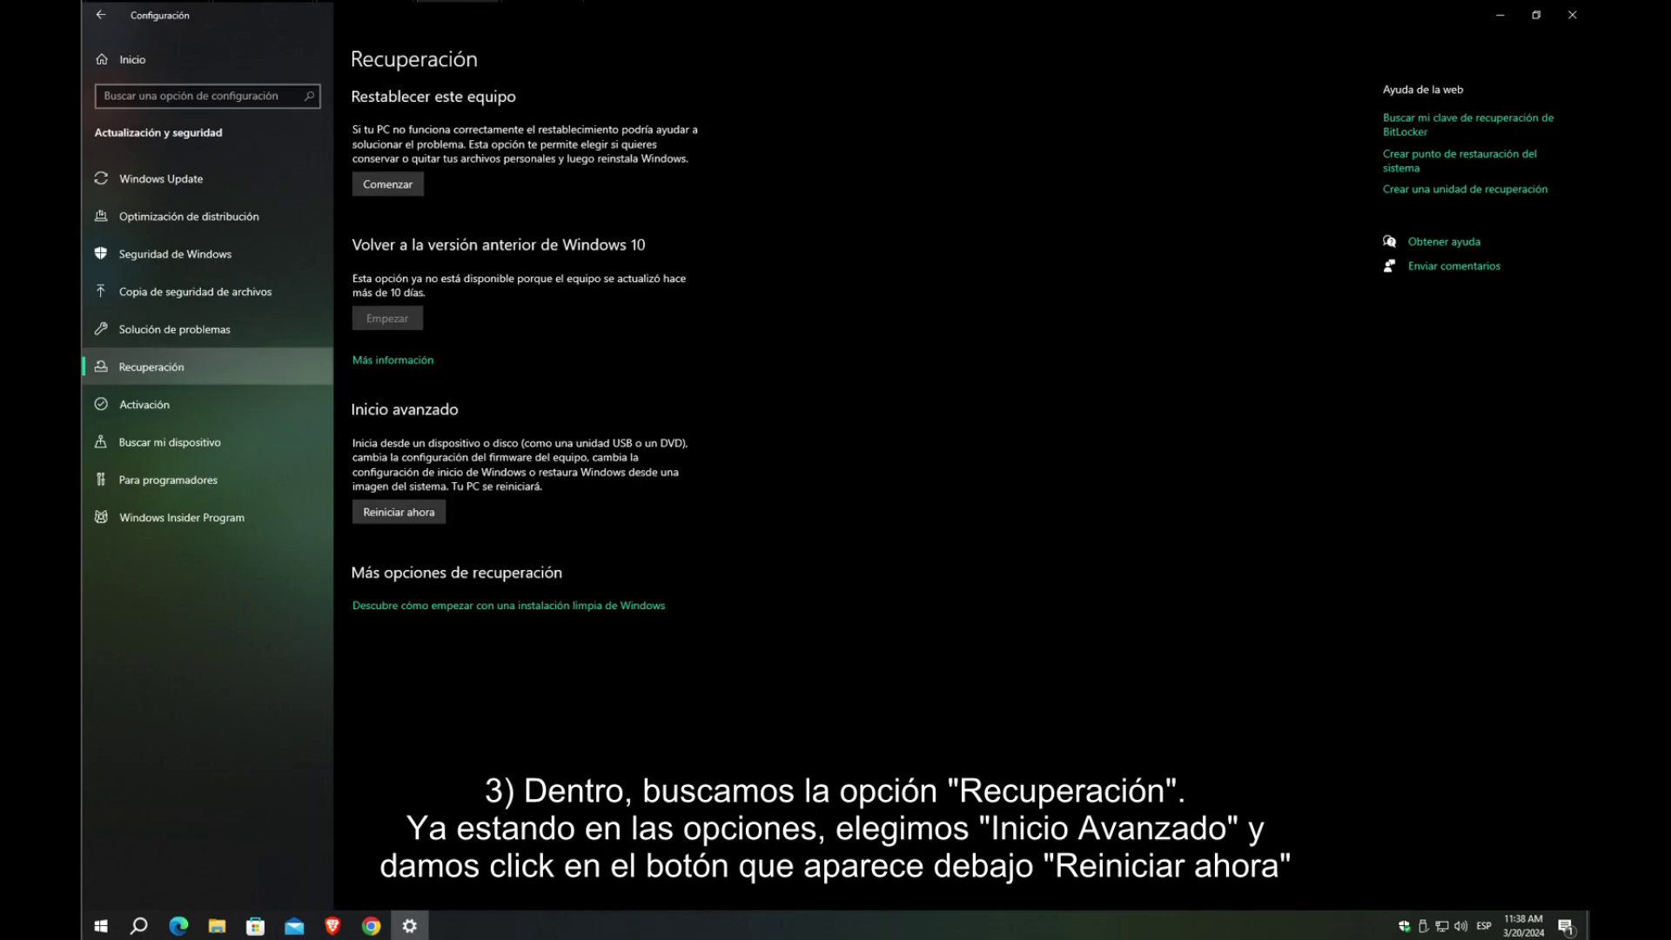
left_click(398, 511)
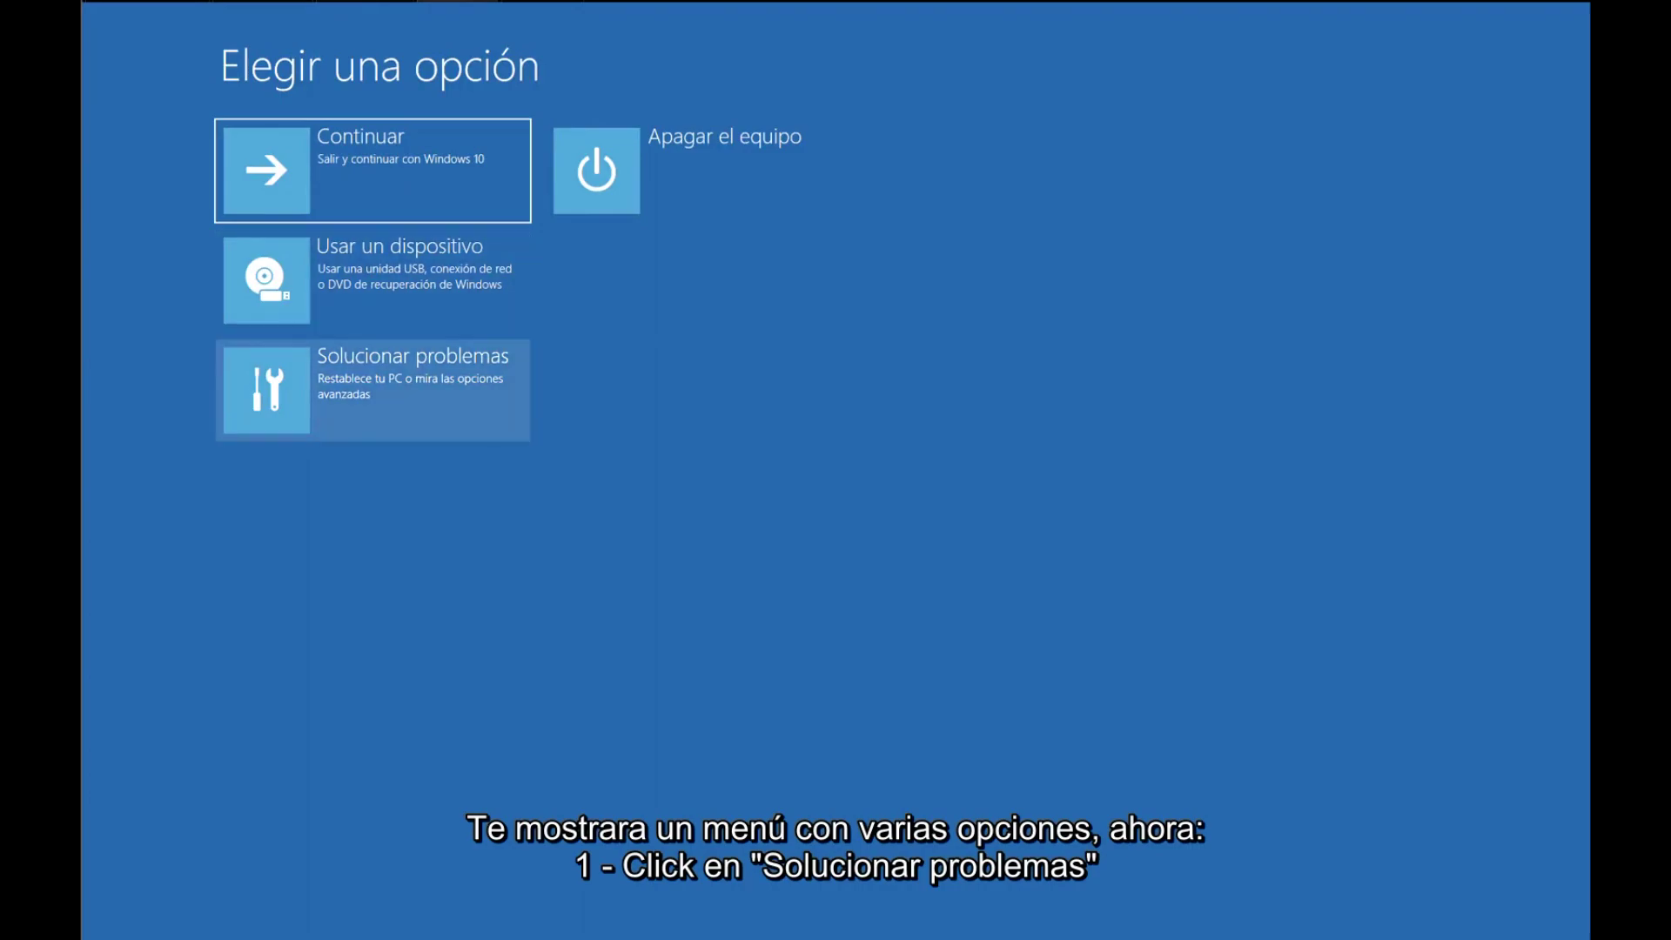
Restart through the advanced troubleshooting options into Startup Settings and choose to disable driver signature enforcement.
left_click(373, 390)
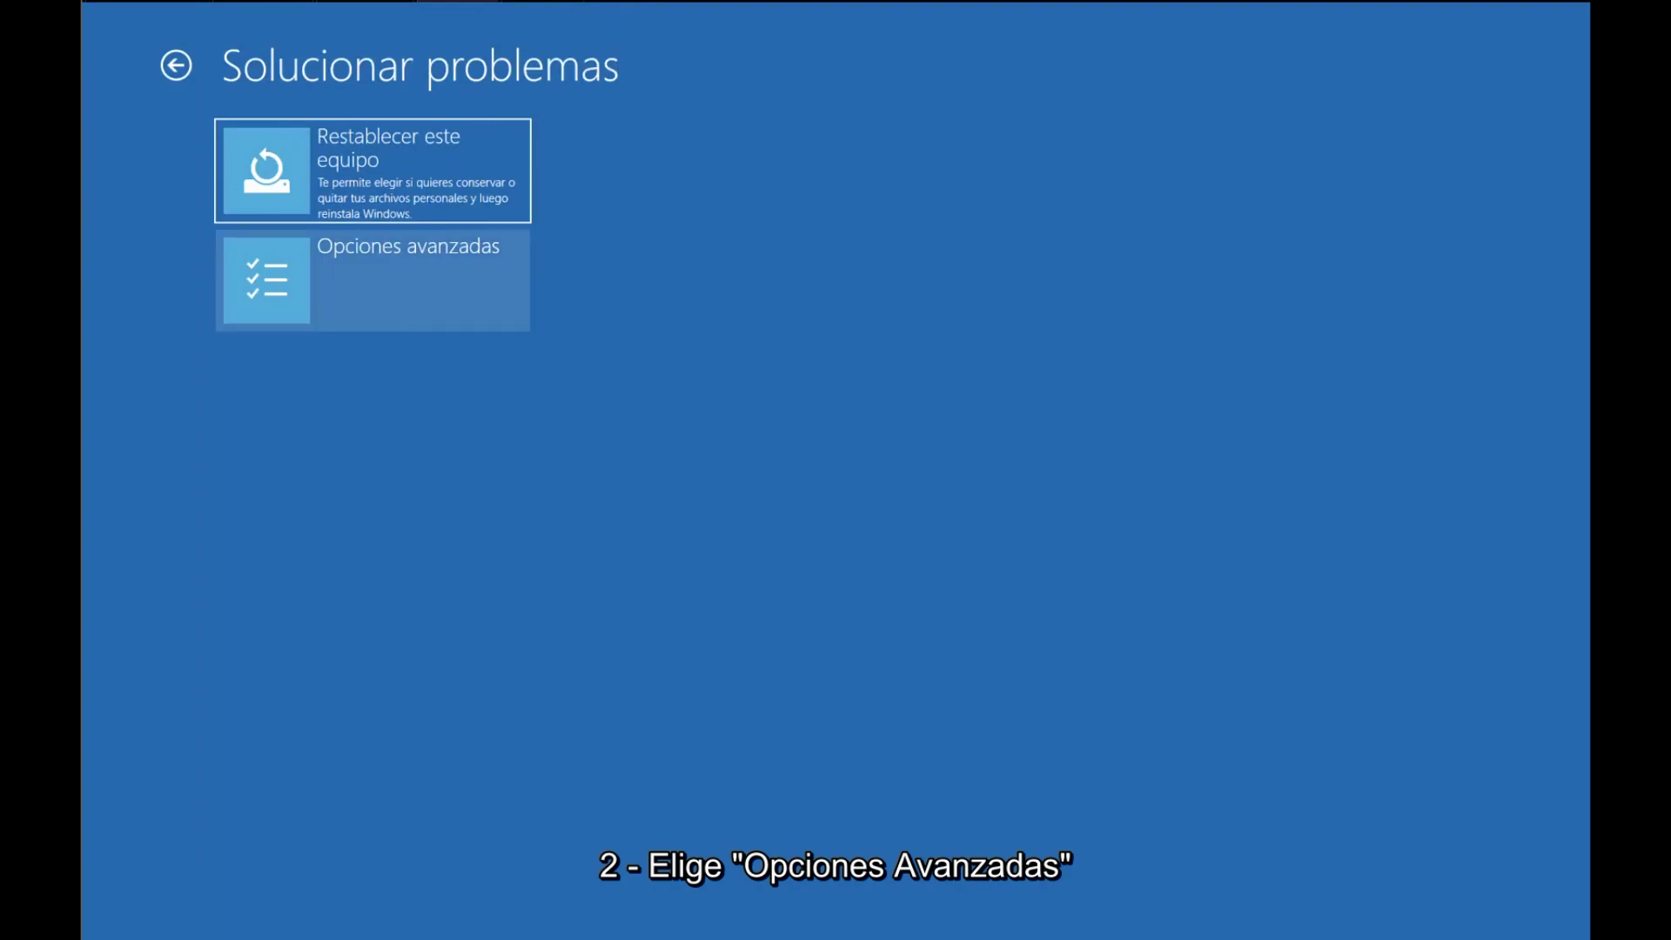
left_click(372, 280)
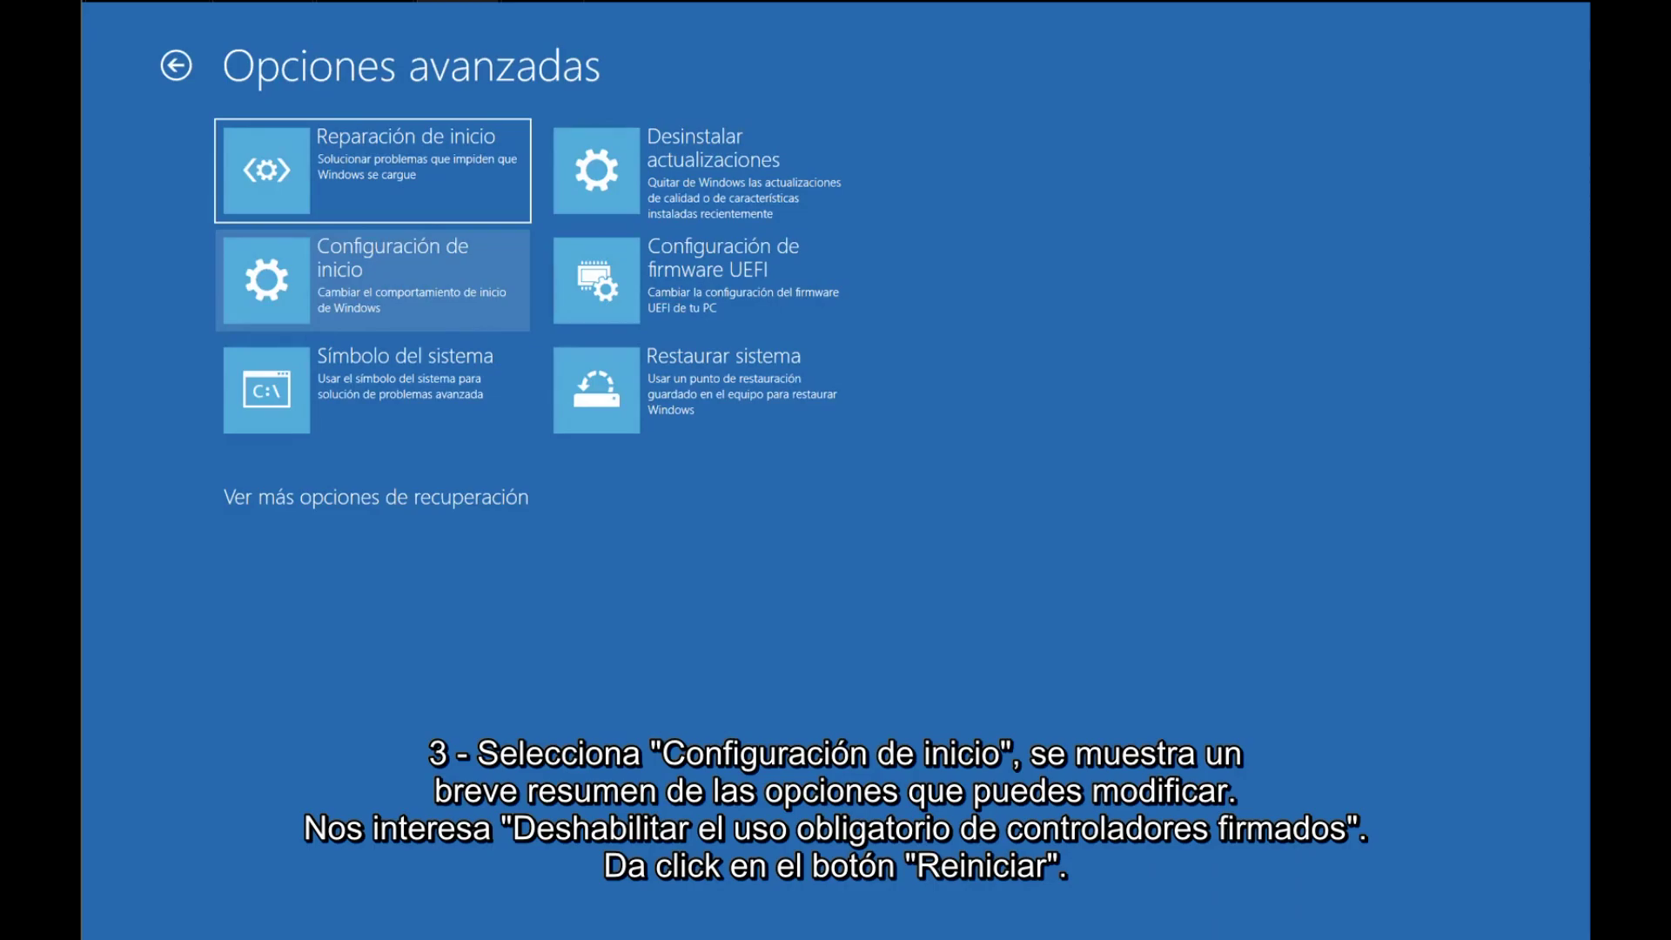
left_click(372, 280)
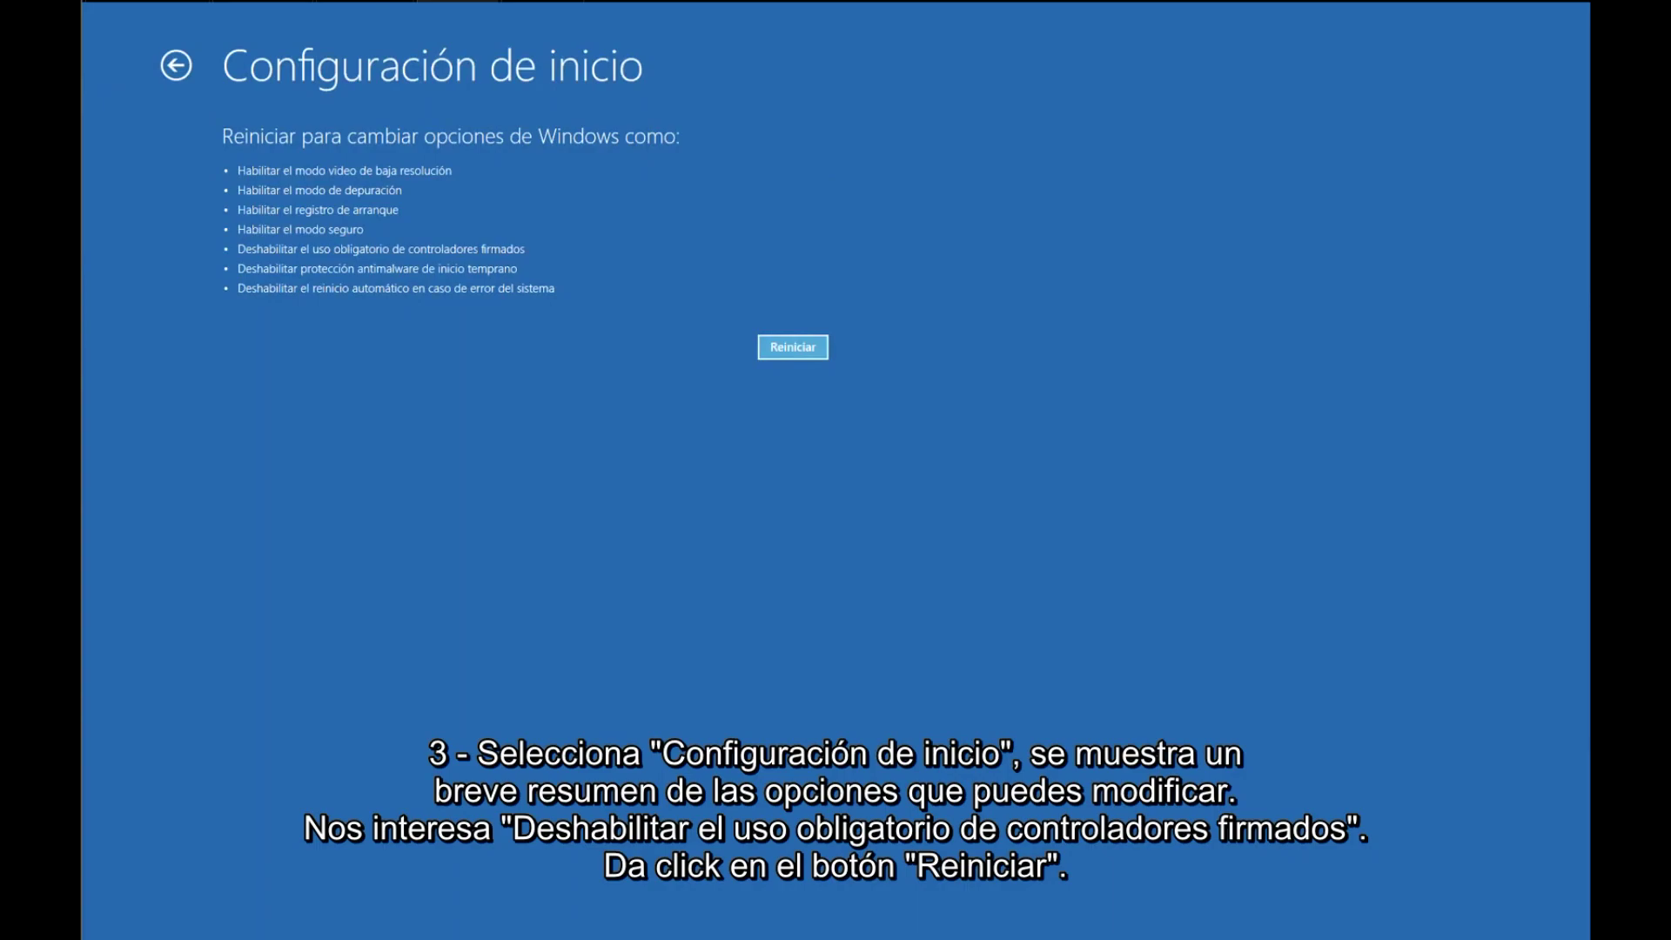
key("Return")
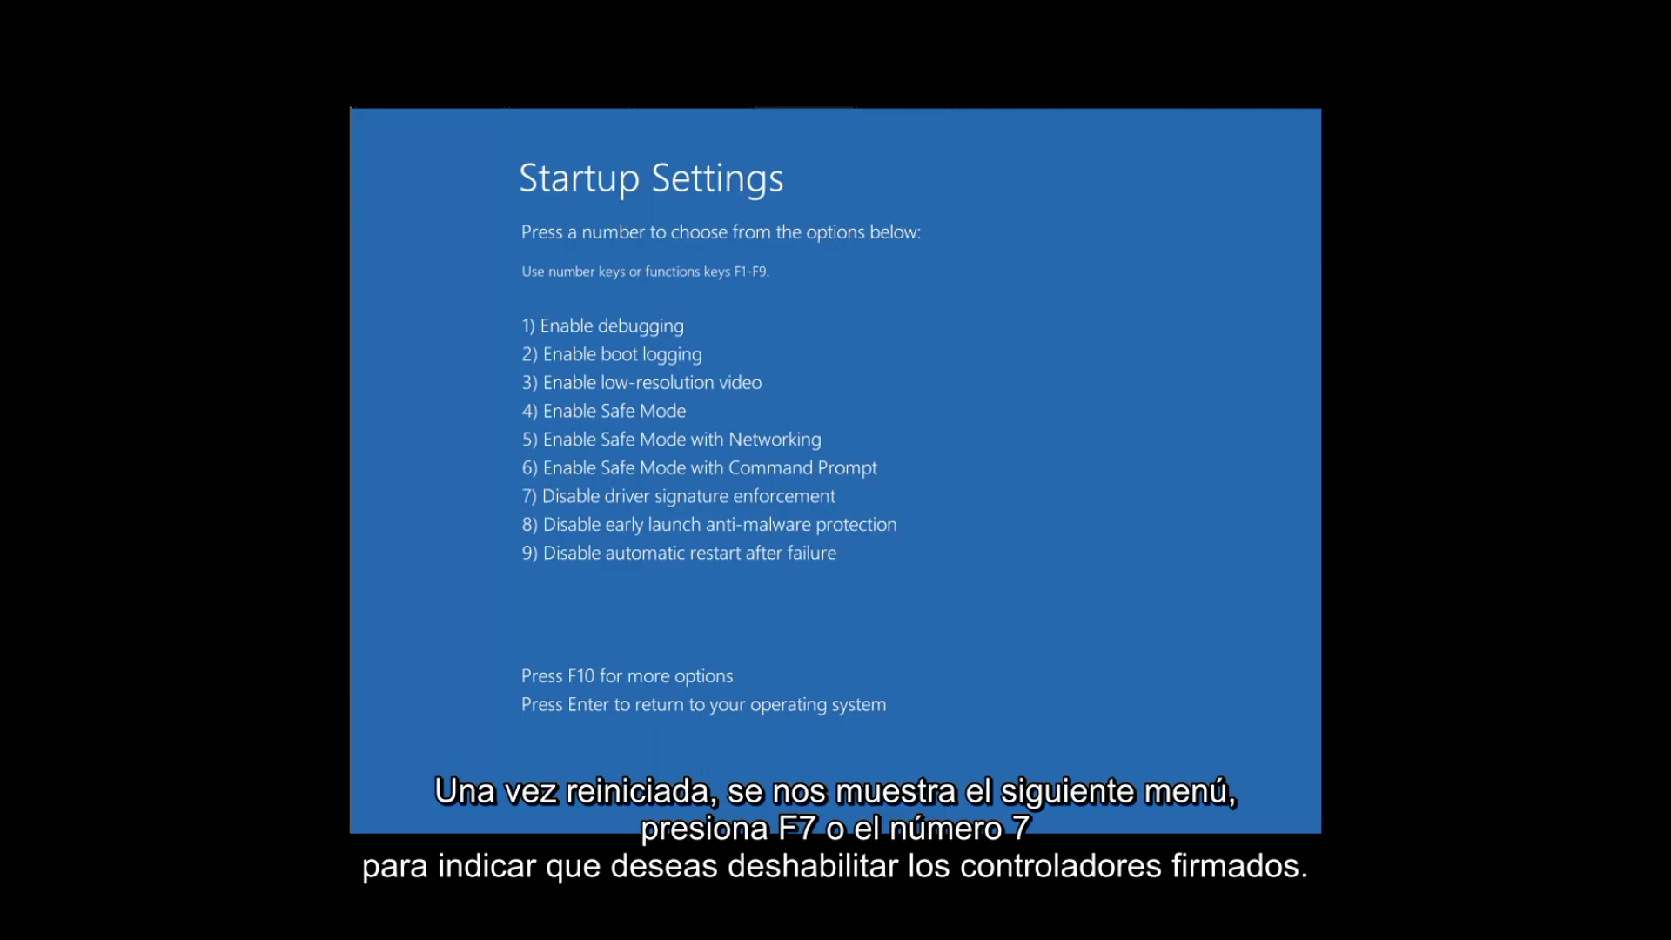
key("F7")
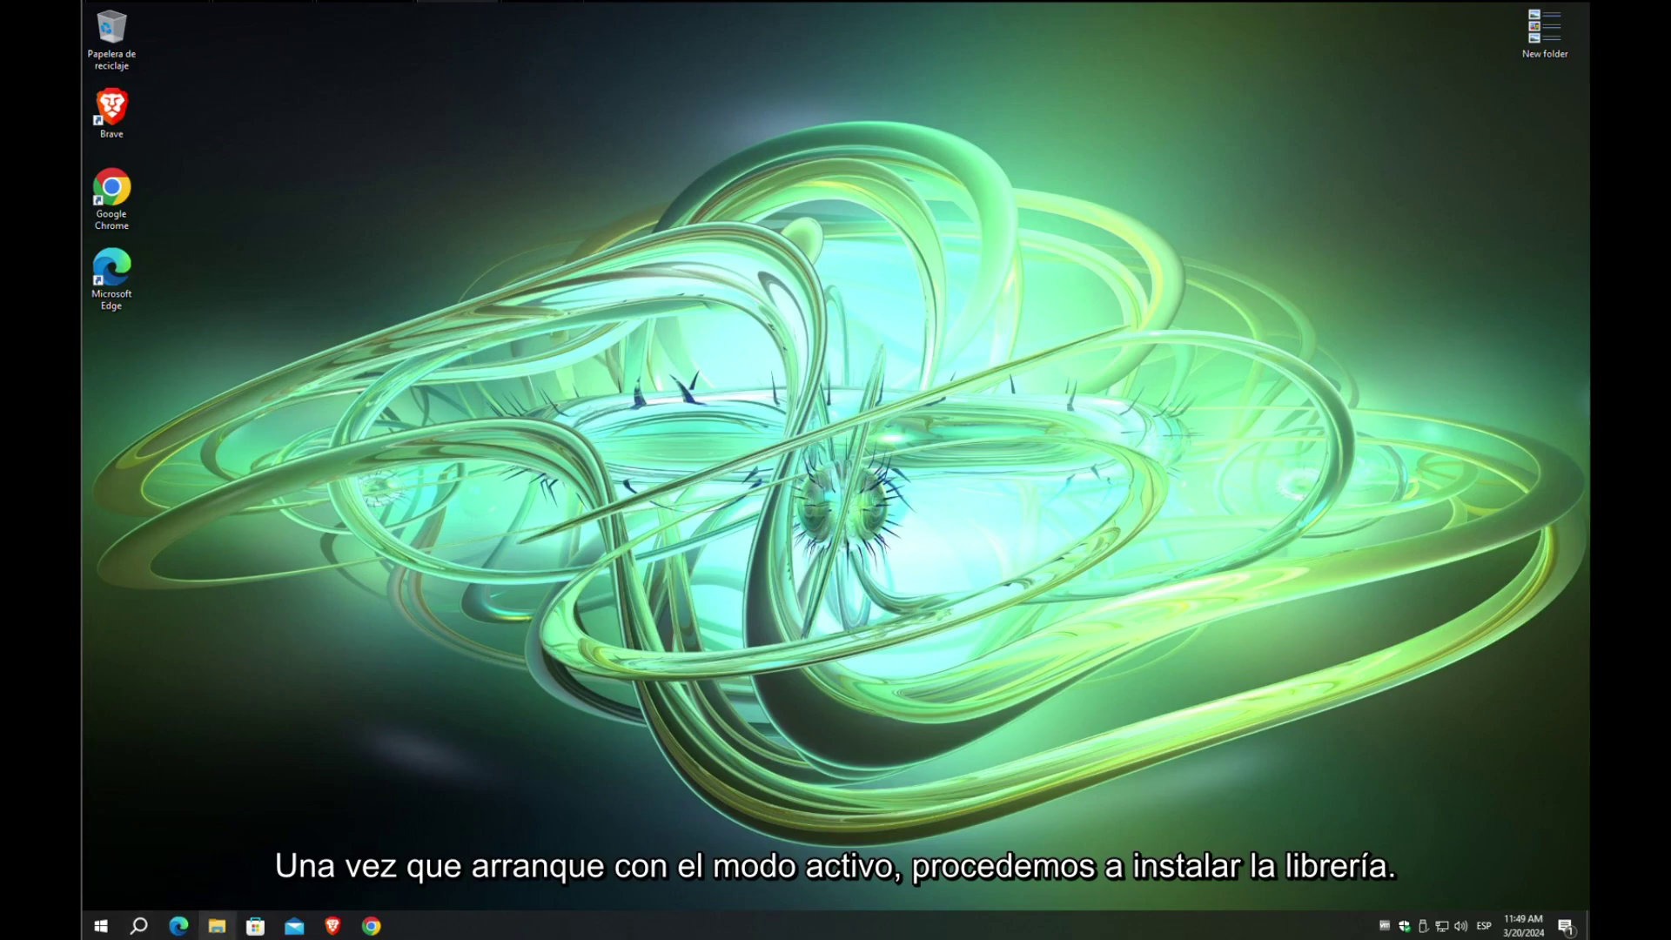
Launch the GE1000_Editor_V2.0.0_Win installer from the Descargas folder and allow it to make changes to the device.
left_click(216, 925)
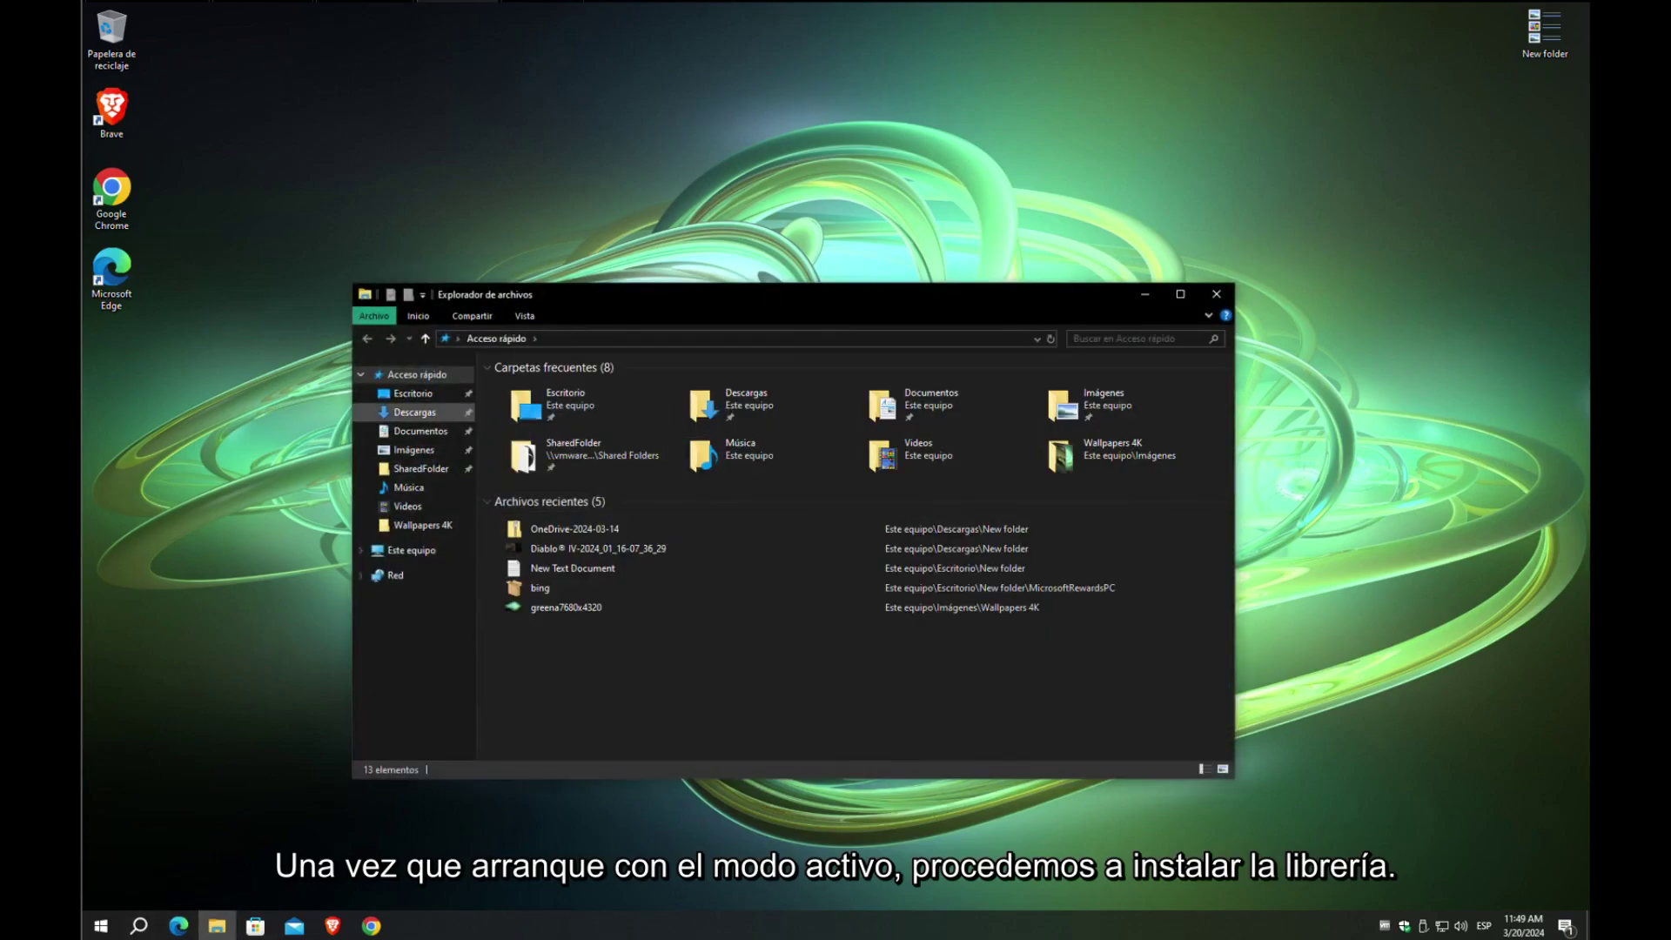
left_click(414, 412)
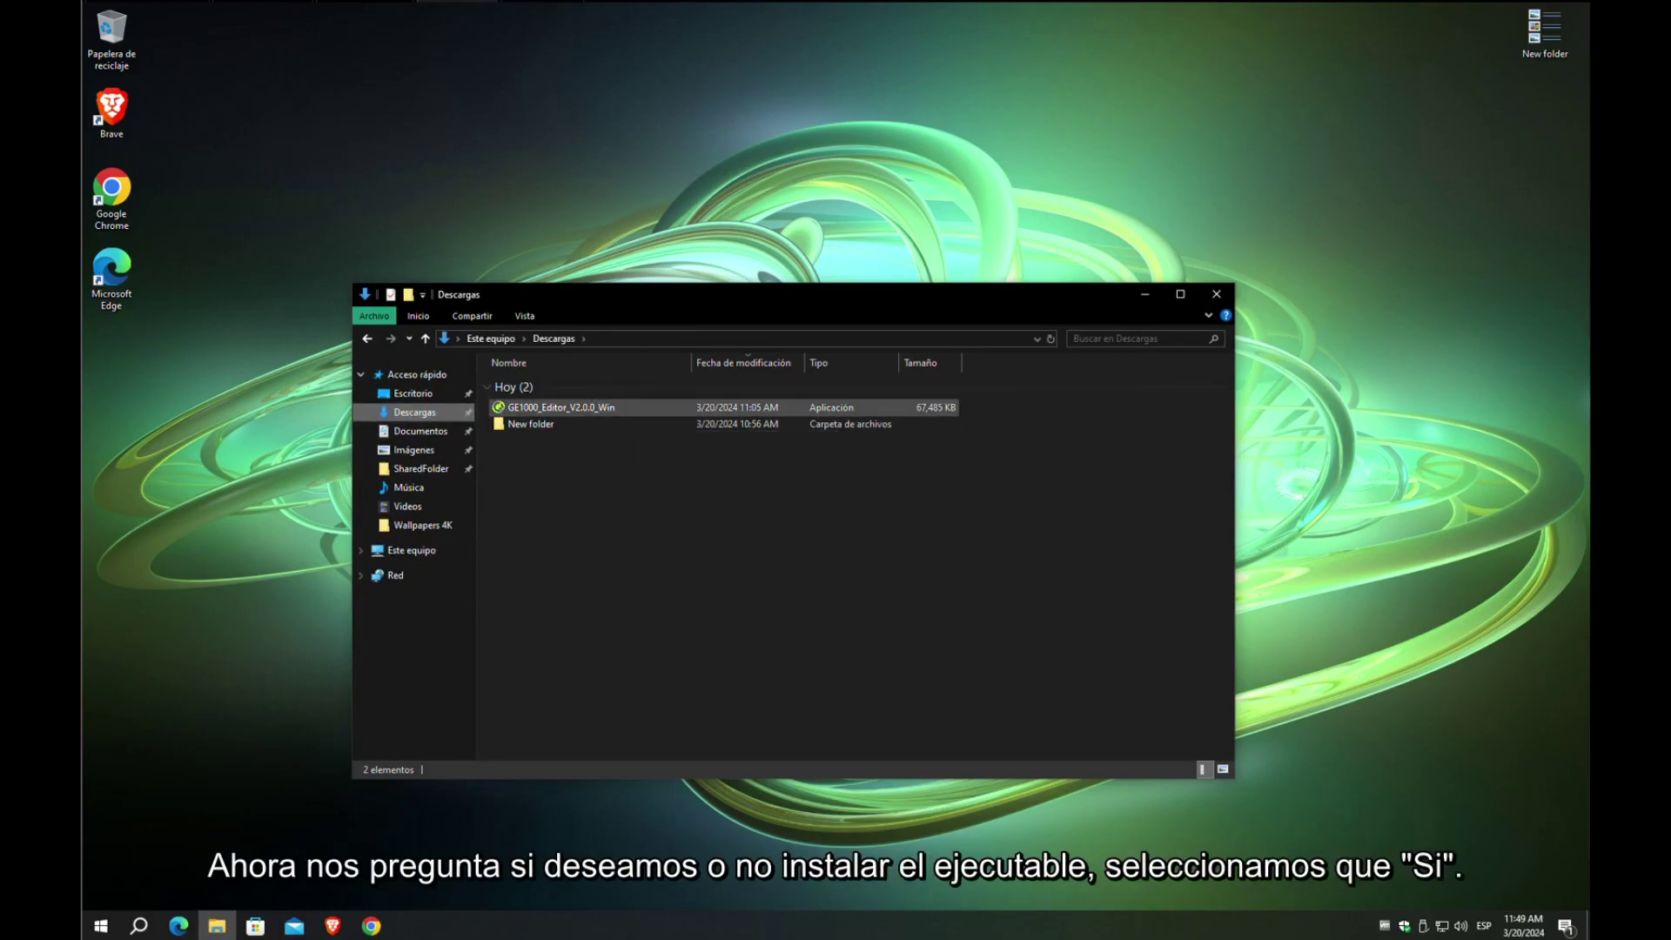
left_click(561, 407)
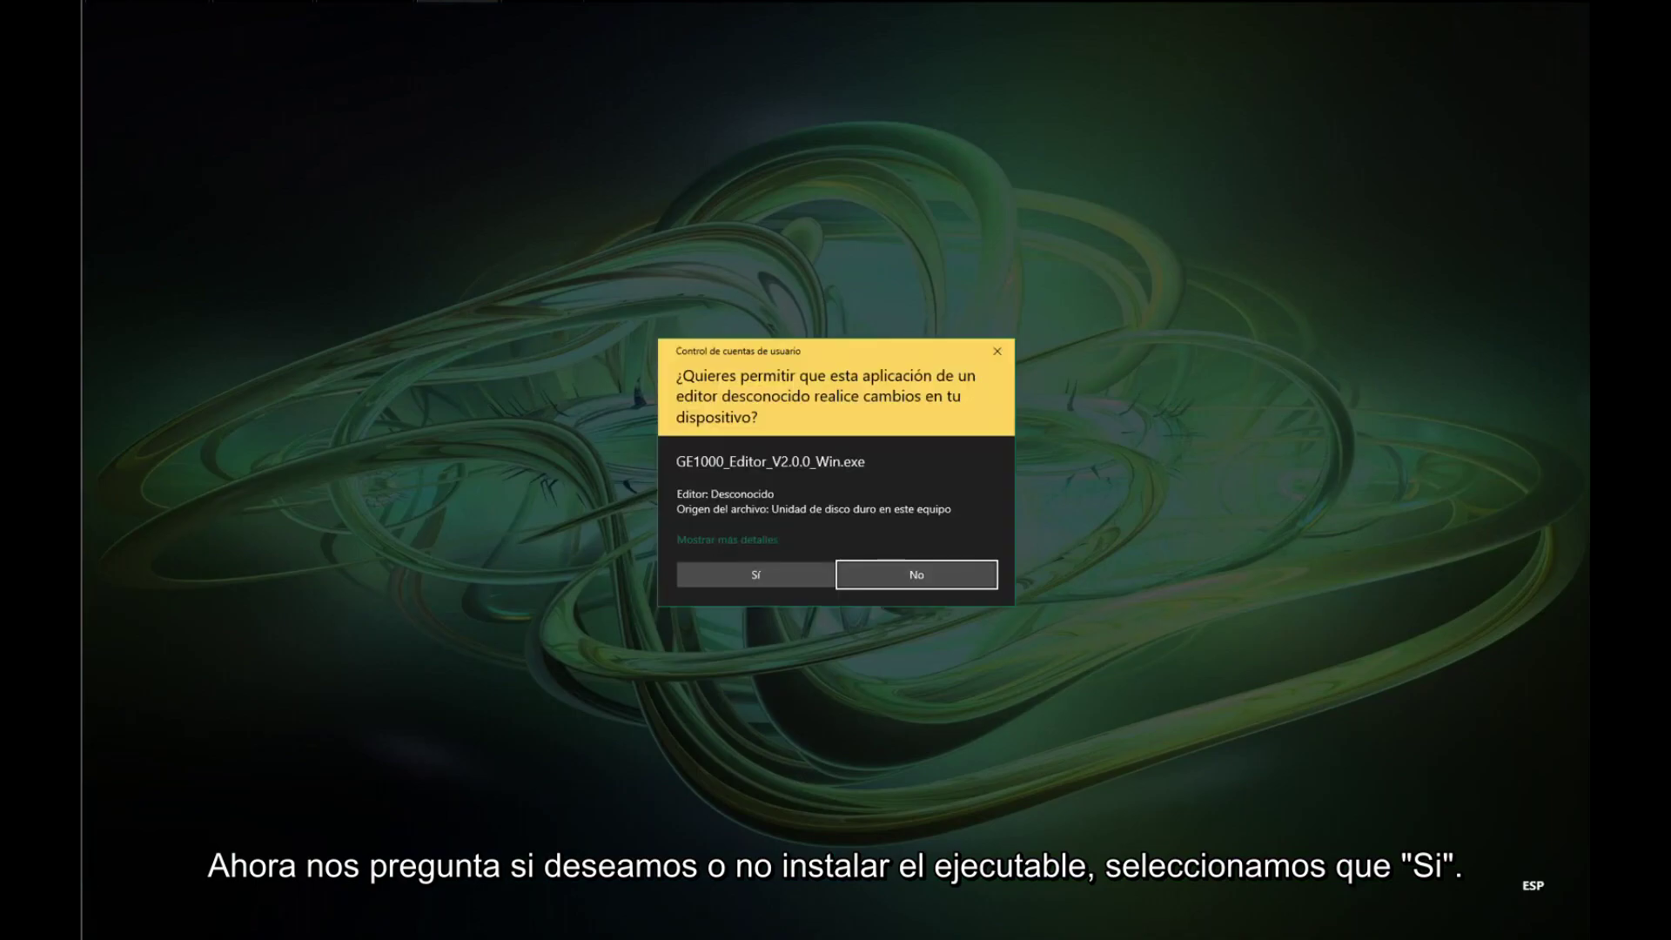
left_click(755, 574)
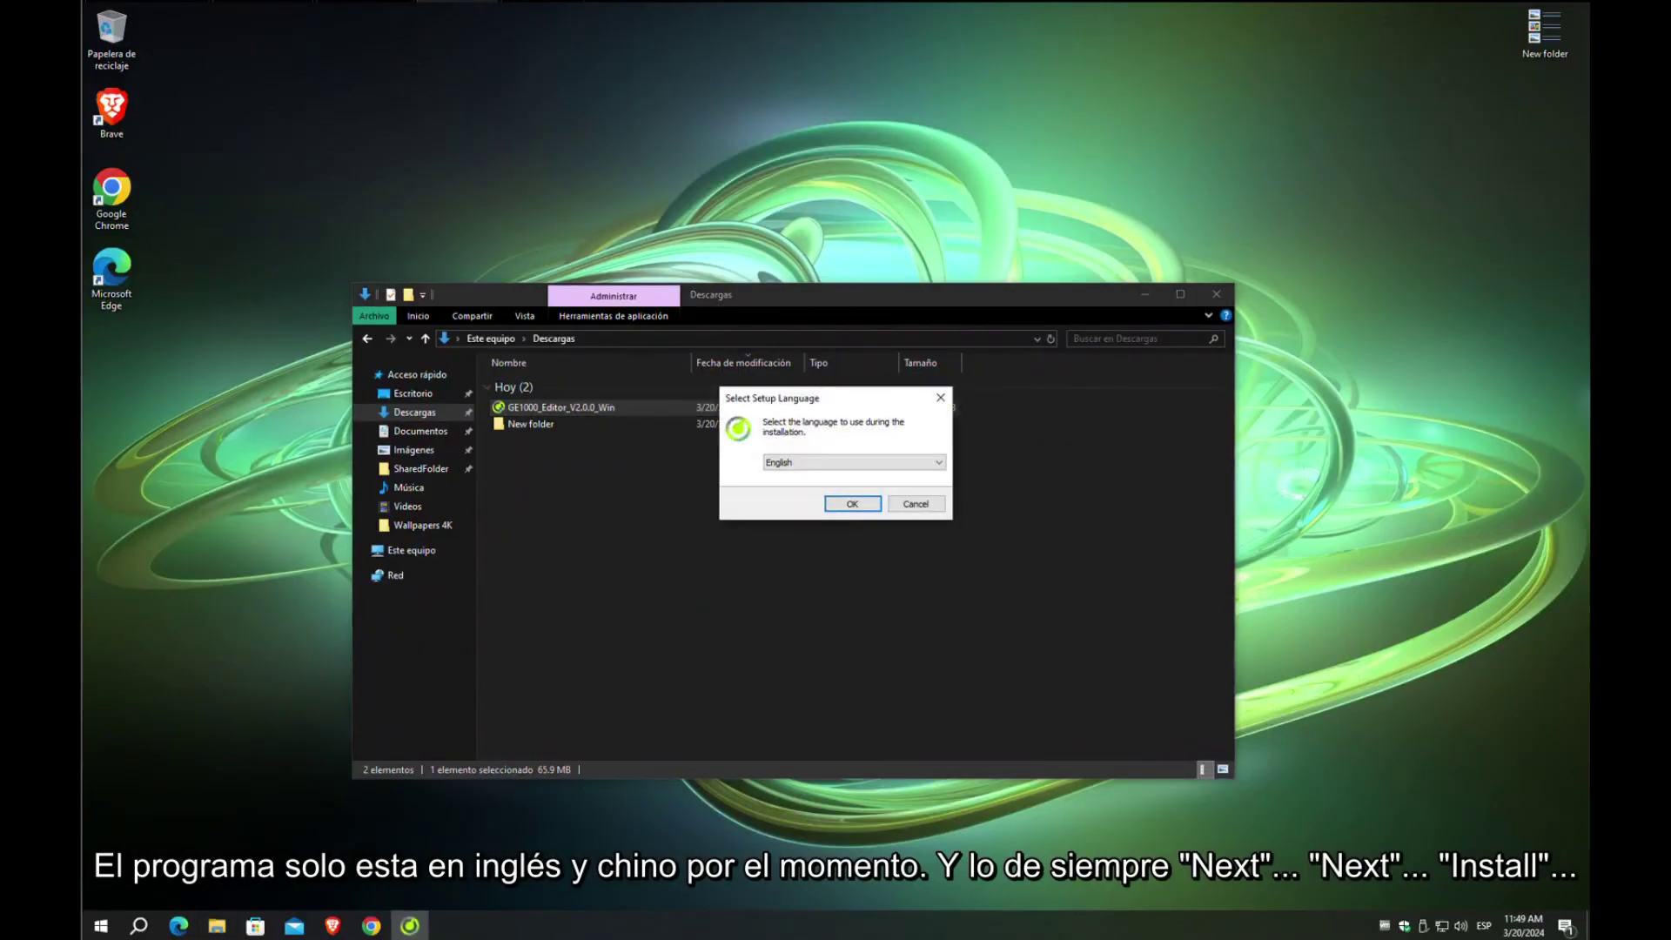
Install Mooer Studio For GE1000 in English with the default folder and a desktop shortcut, launching the program on finish.
left_click(853, 462)
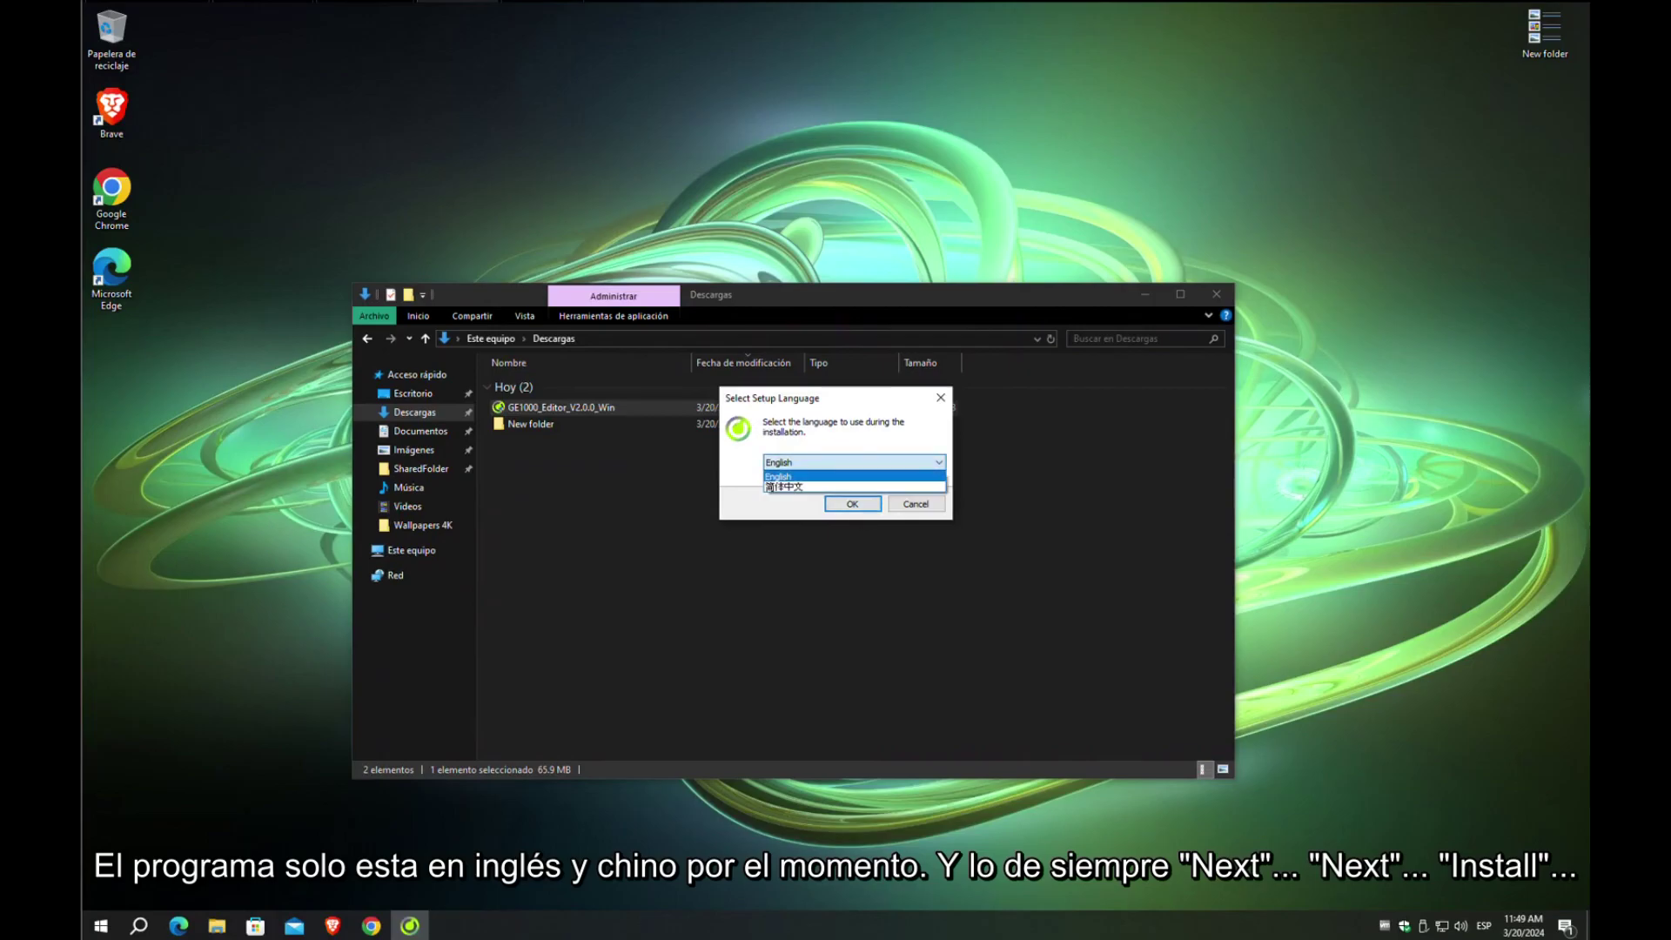
left_click(779, 476)
left_click(852, 504)
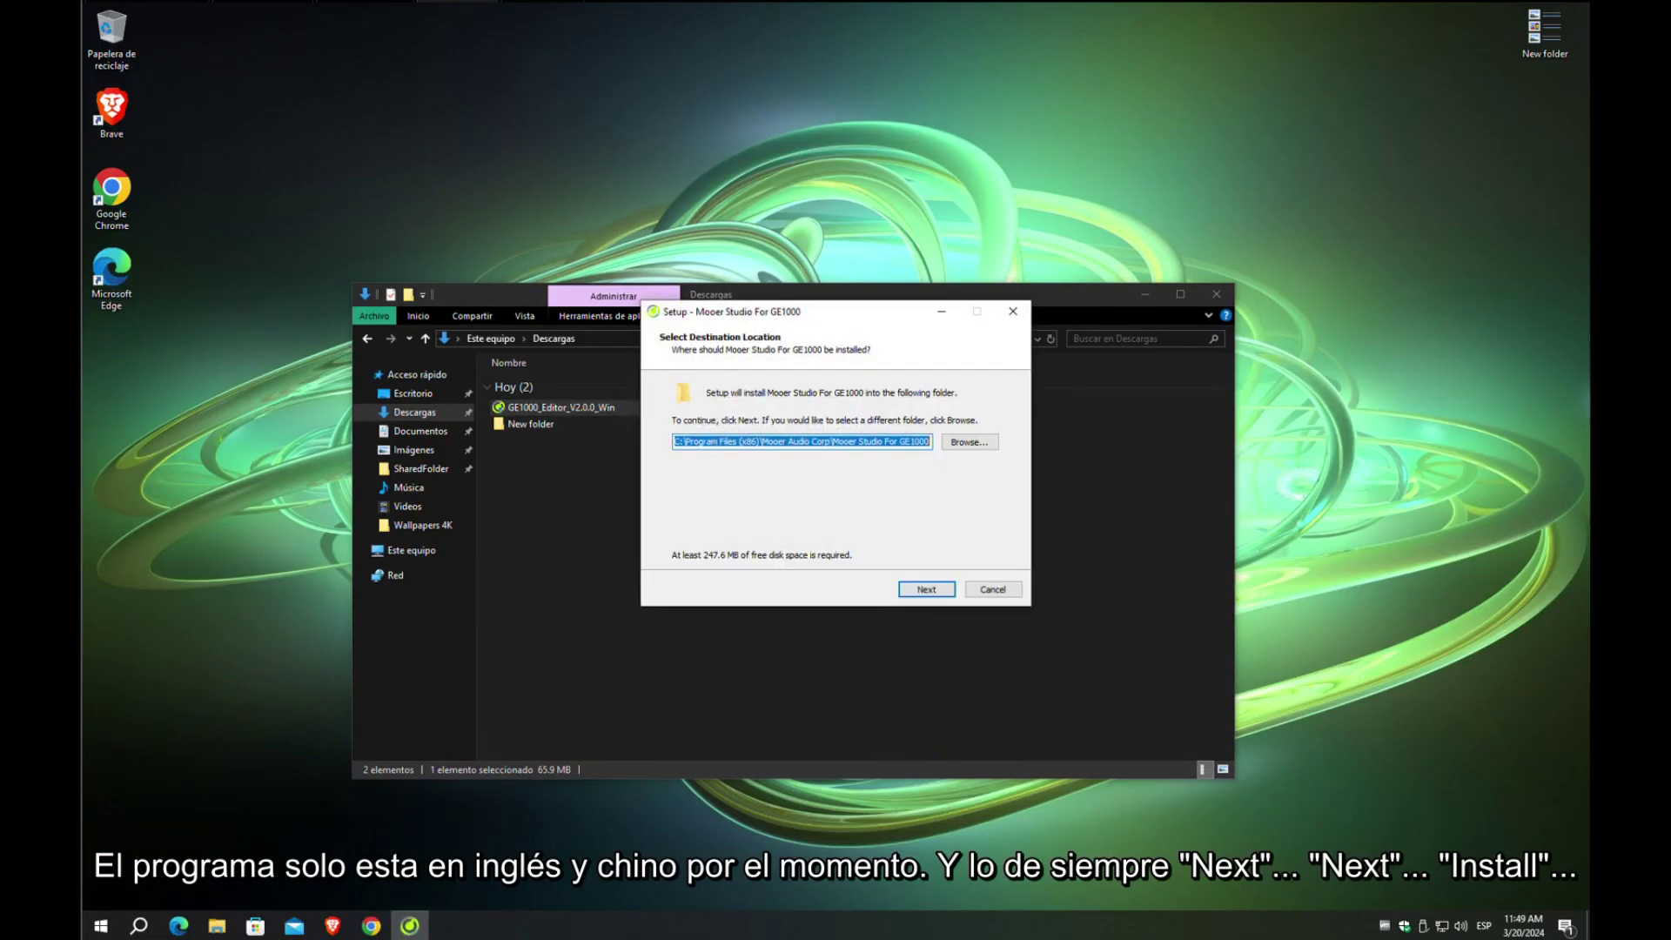
key("Return")
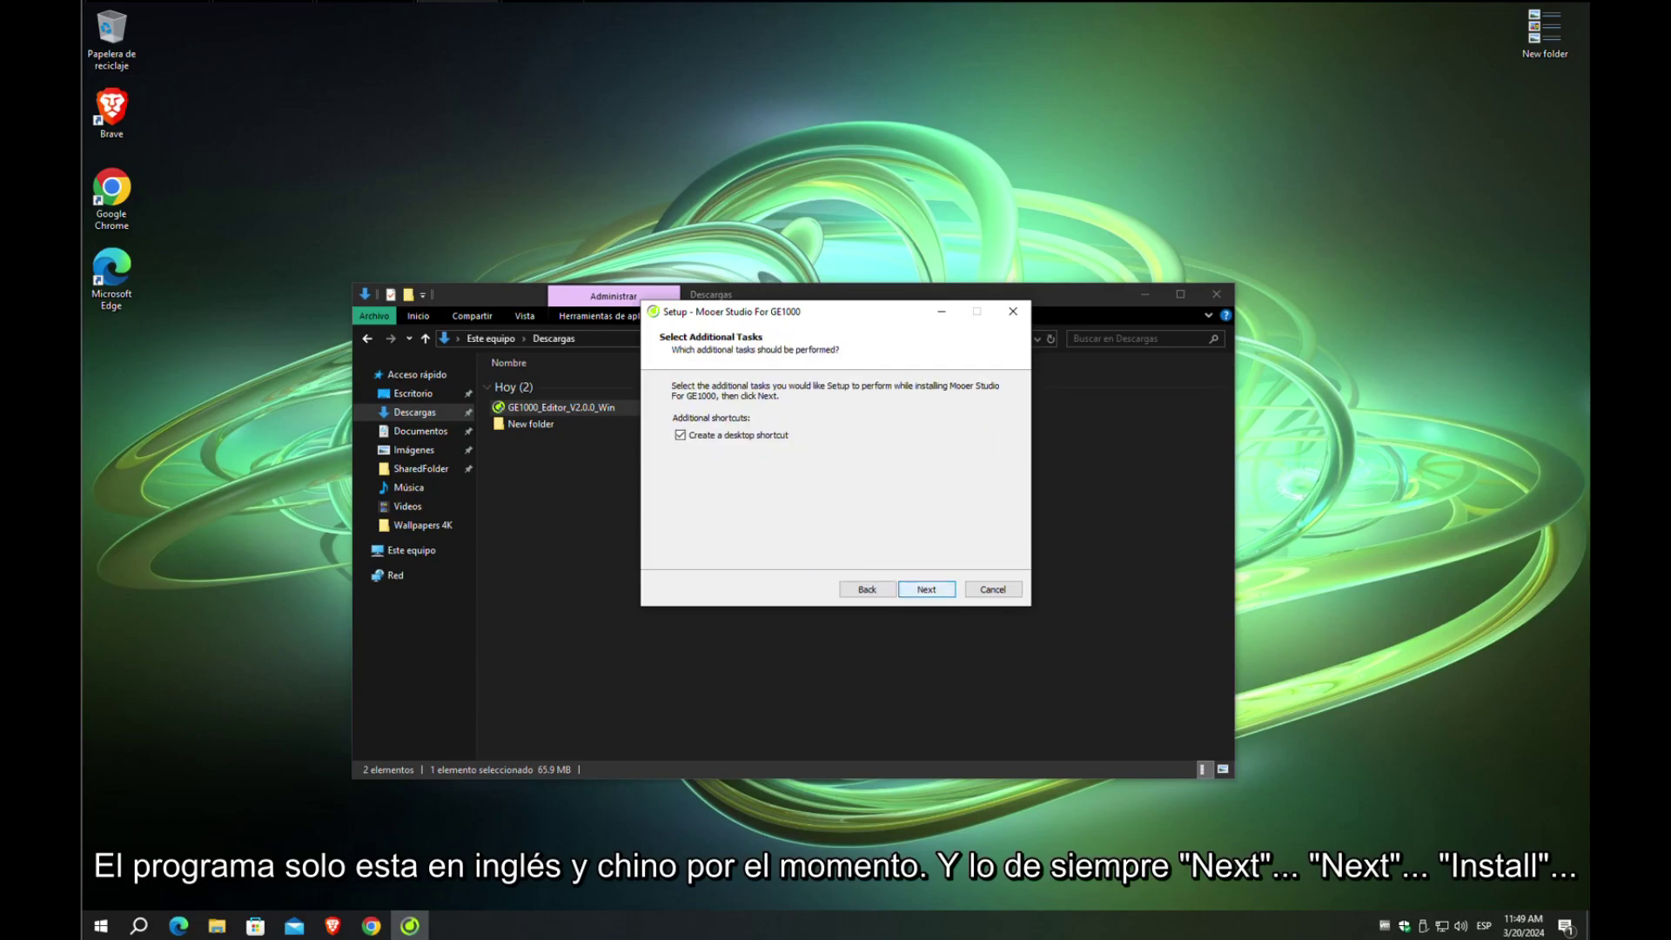
key("Return")
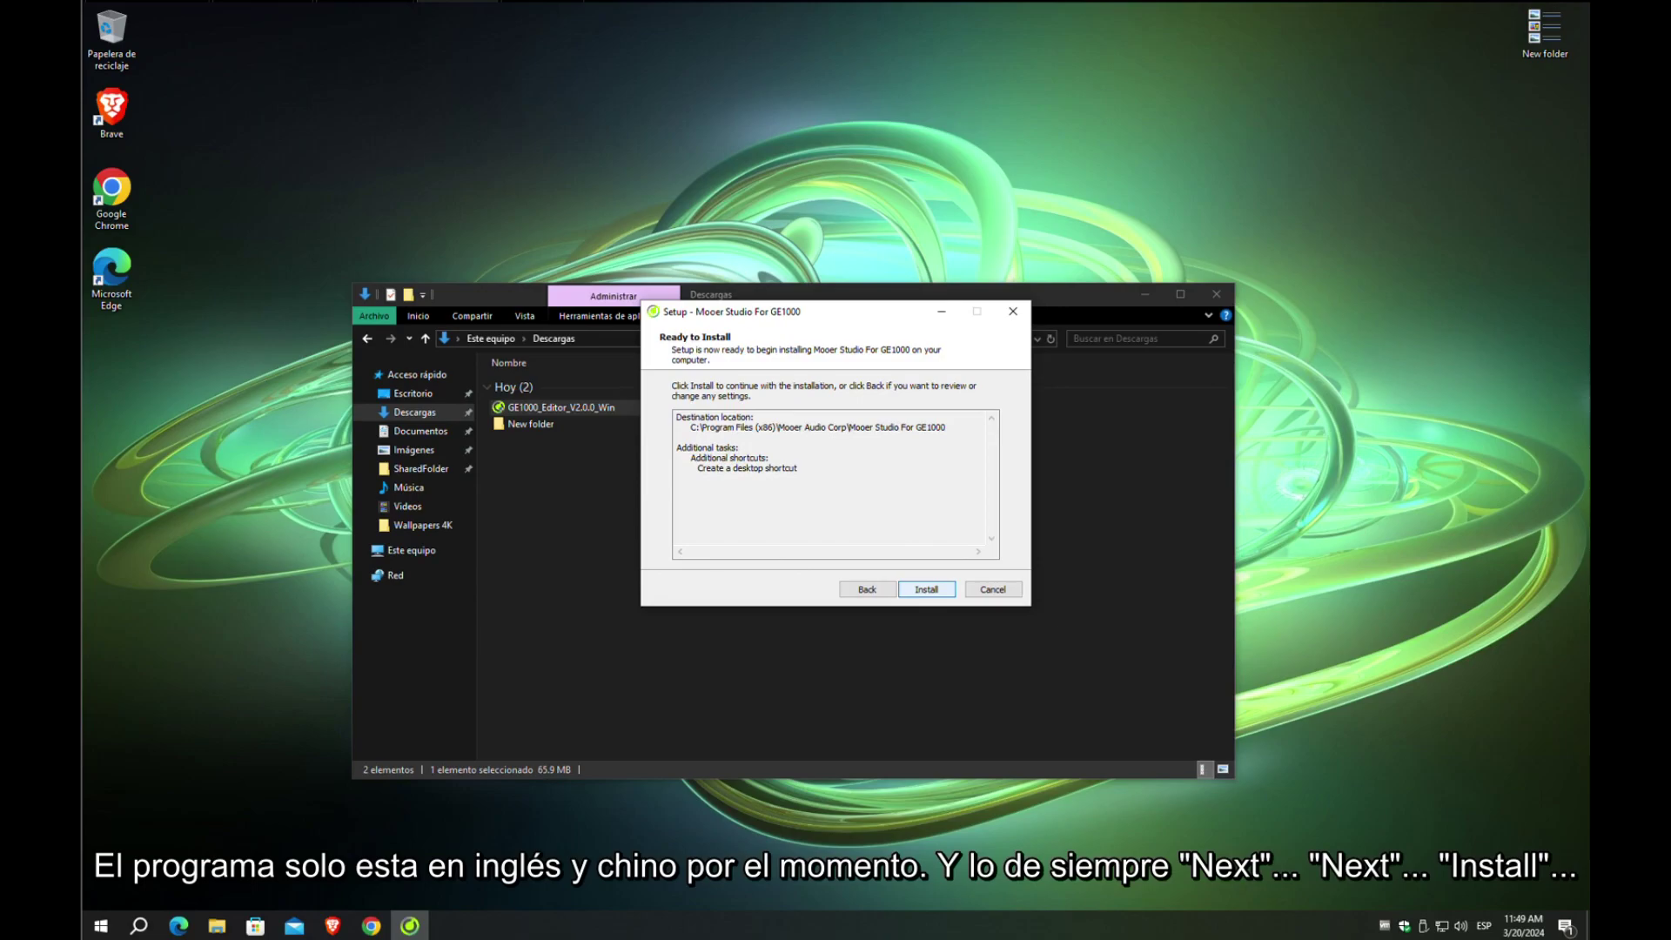
key("Return")
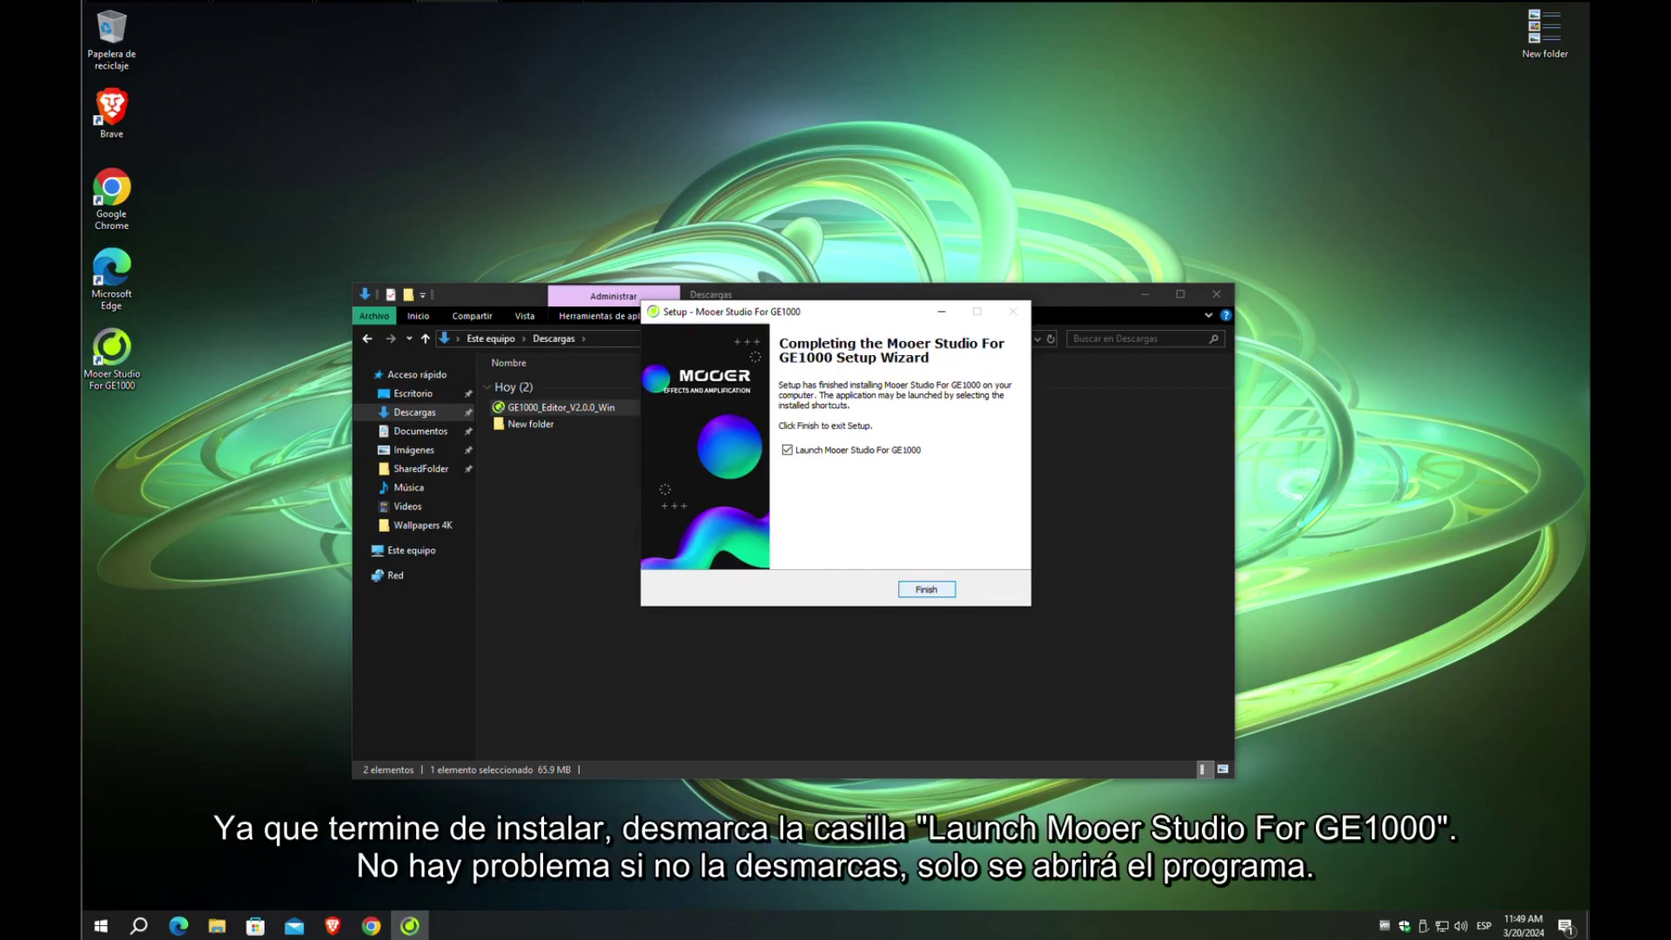
key("Return")
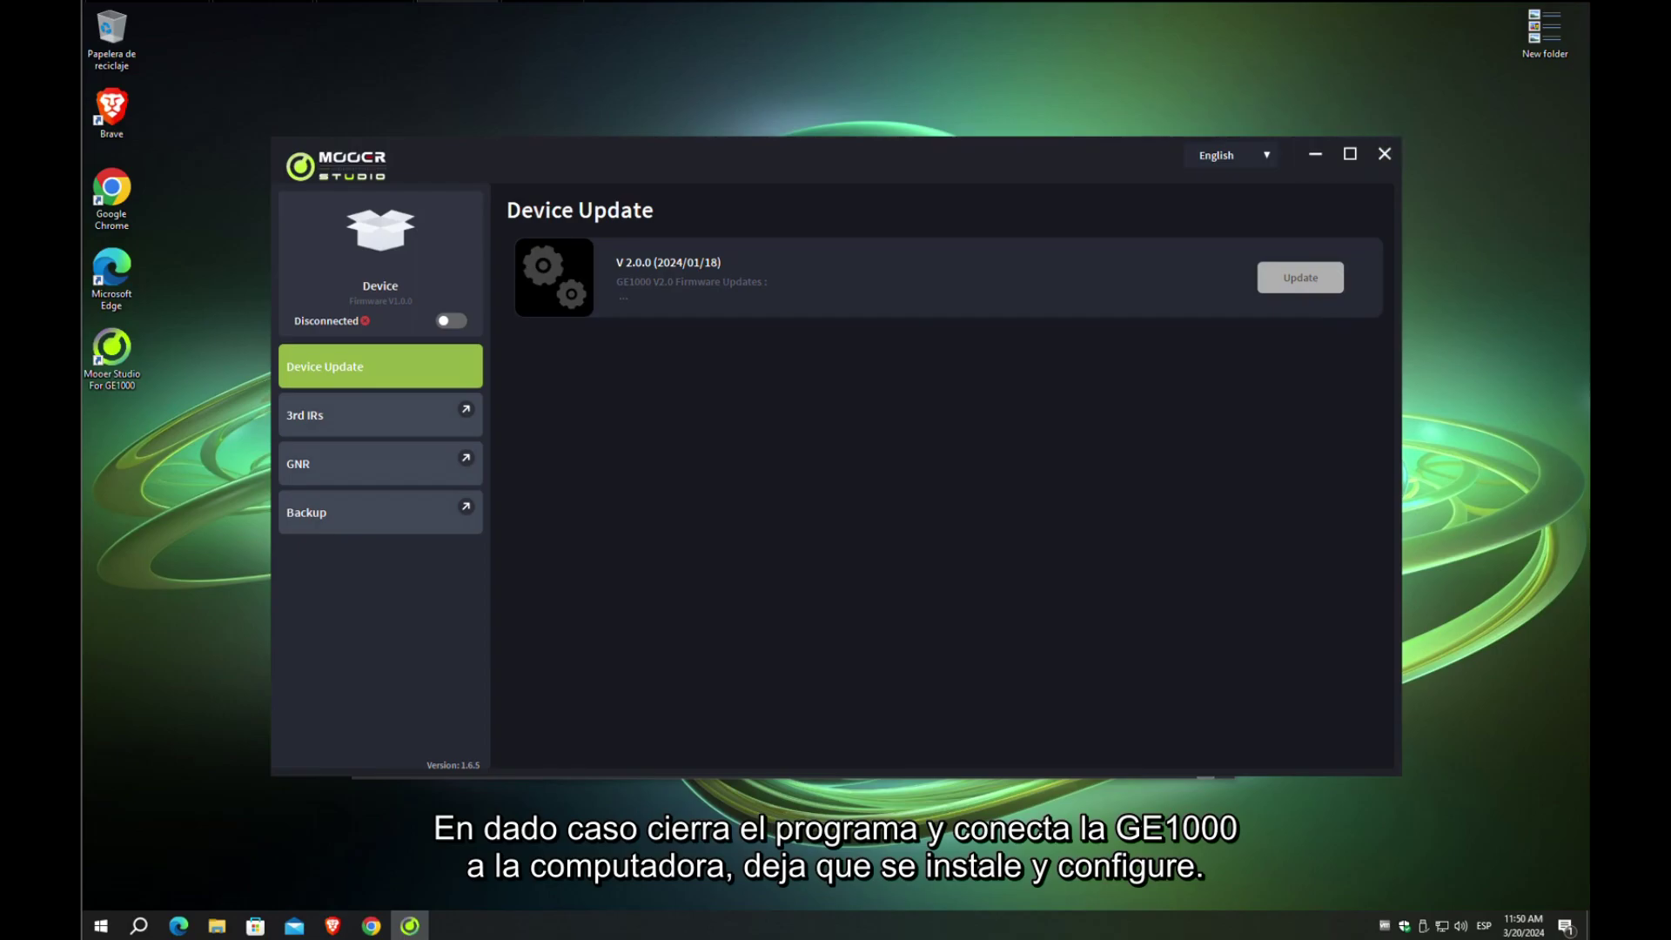
Close Mooer Studio and the Descargas window, and check the Windows notifications for the GE1000 device setup.
left_click(1384, 154)
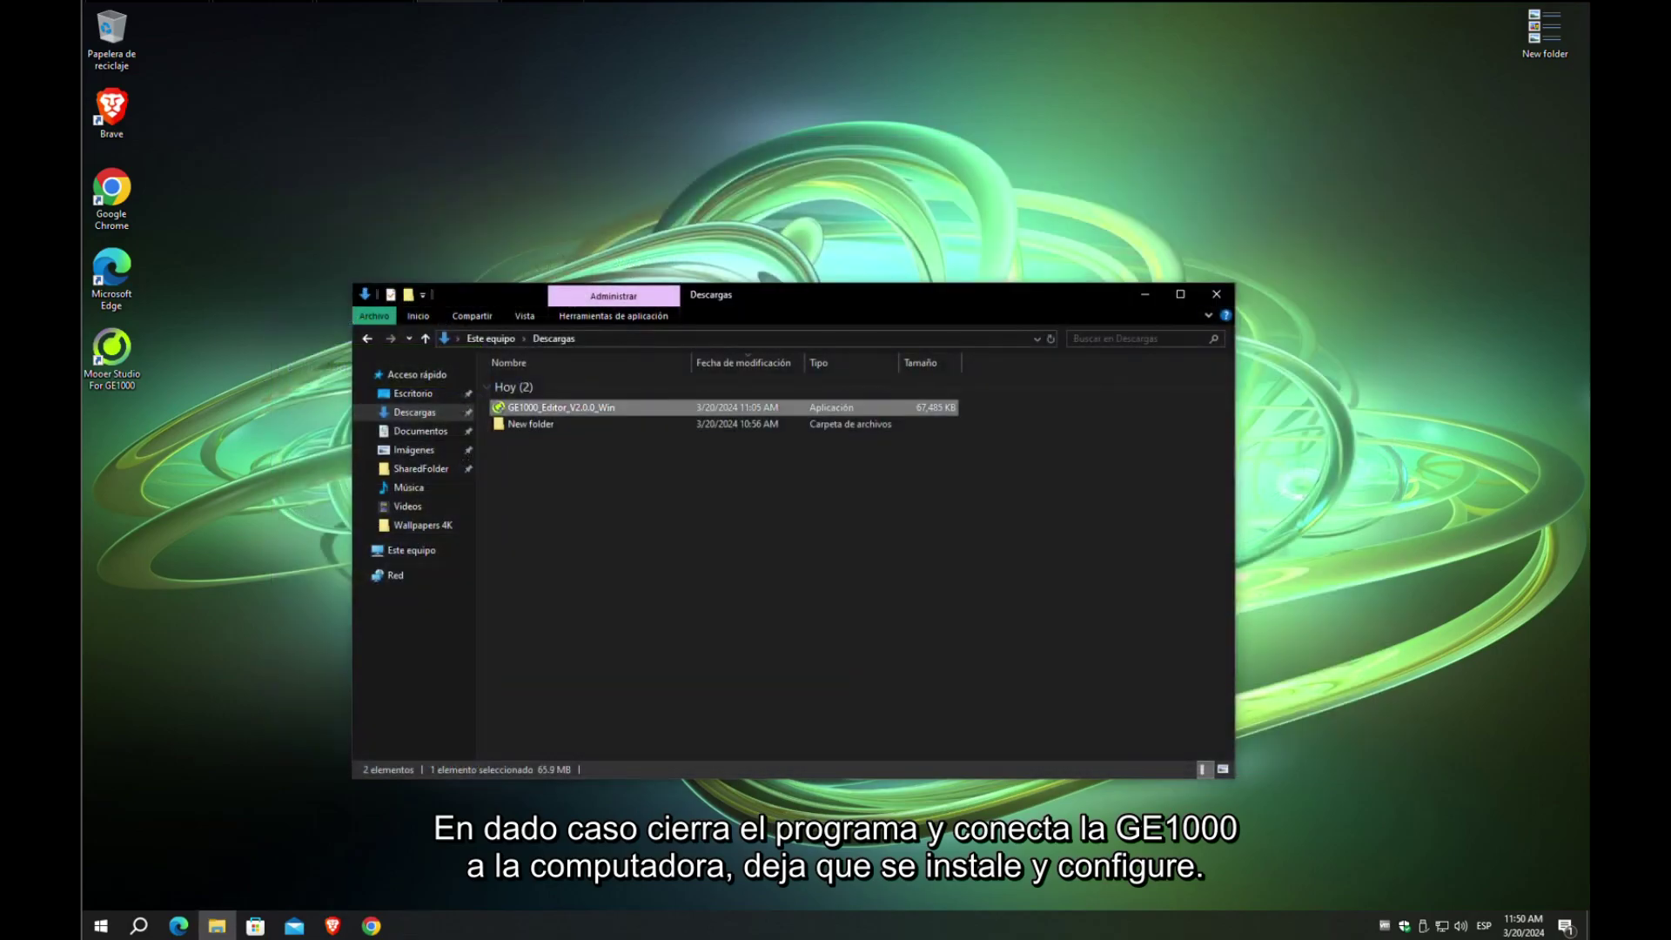
left_click(1216, 293)
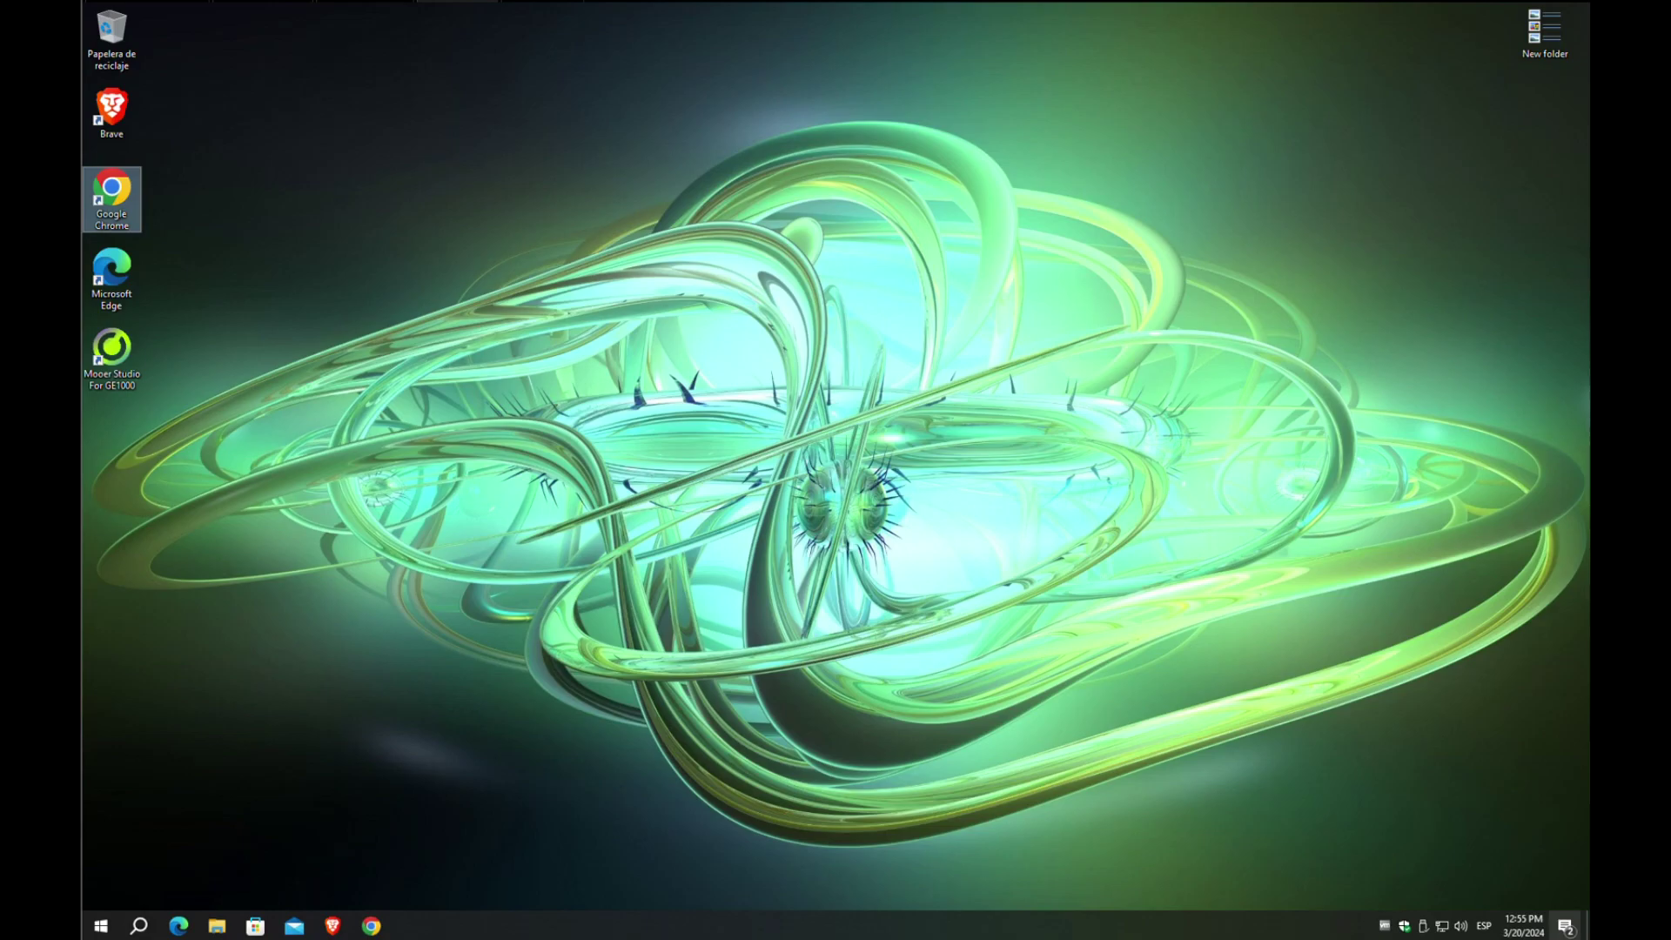
left_click(1565, 926)
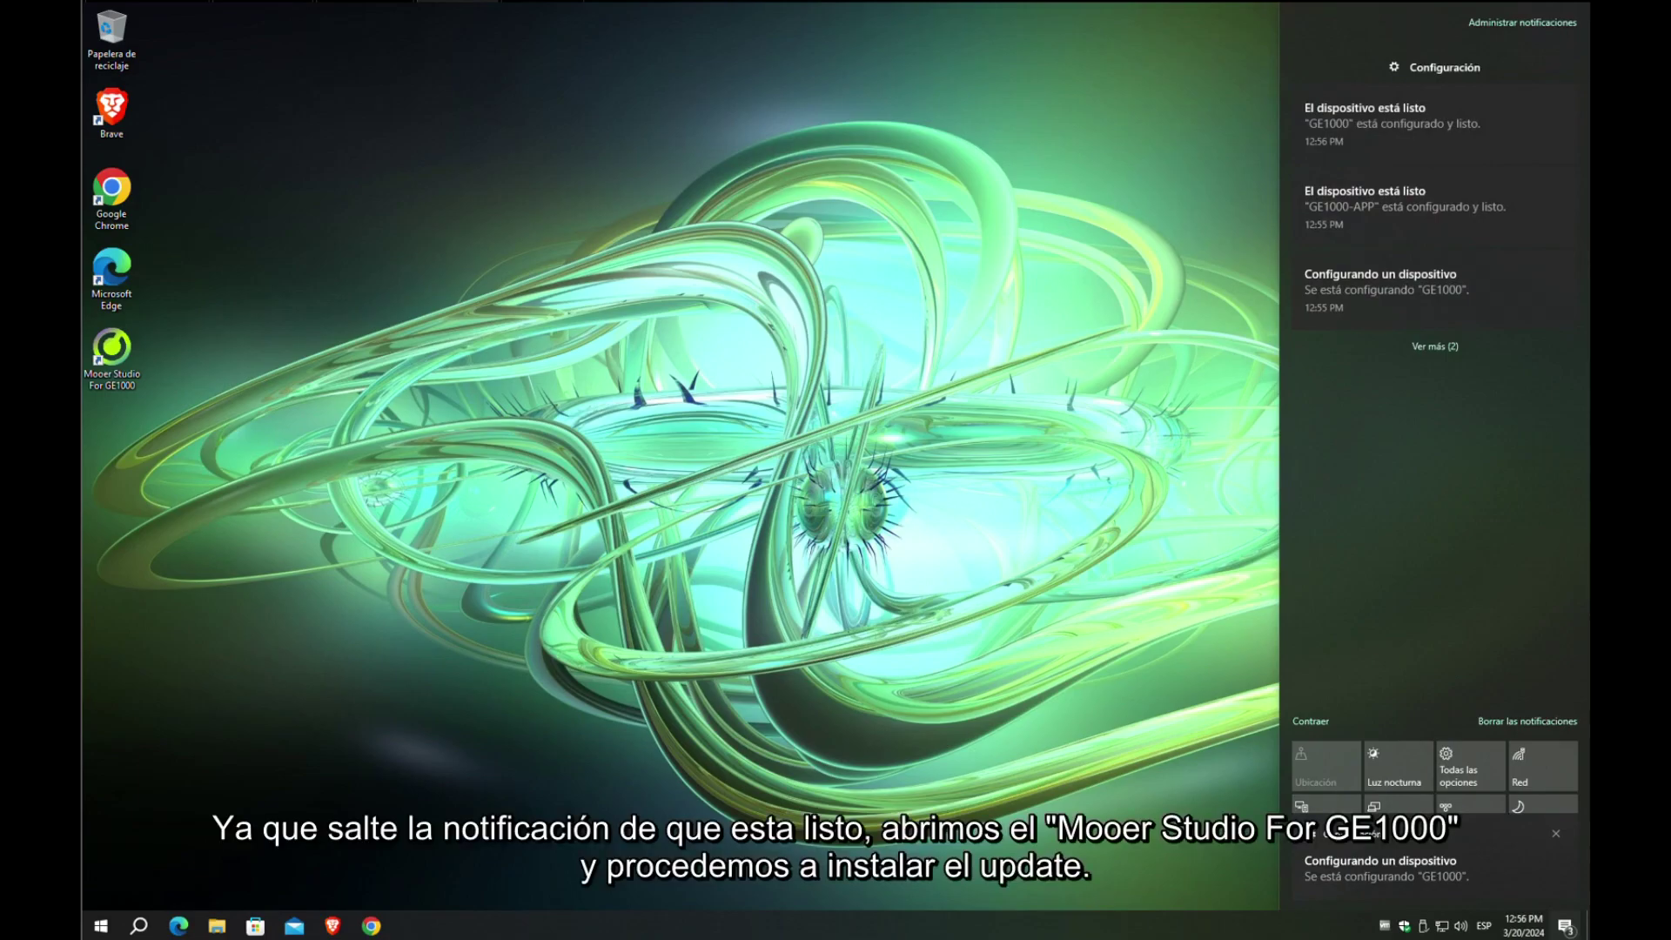
key("Escape")
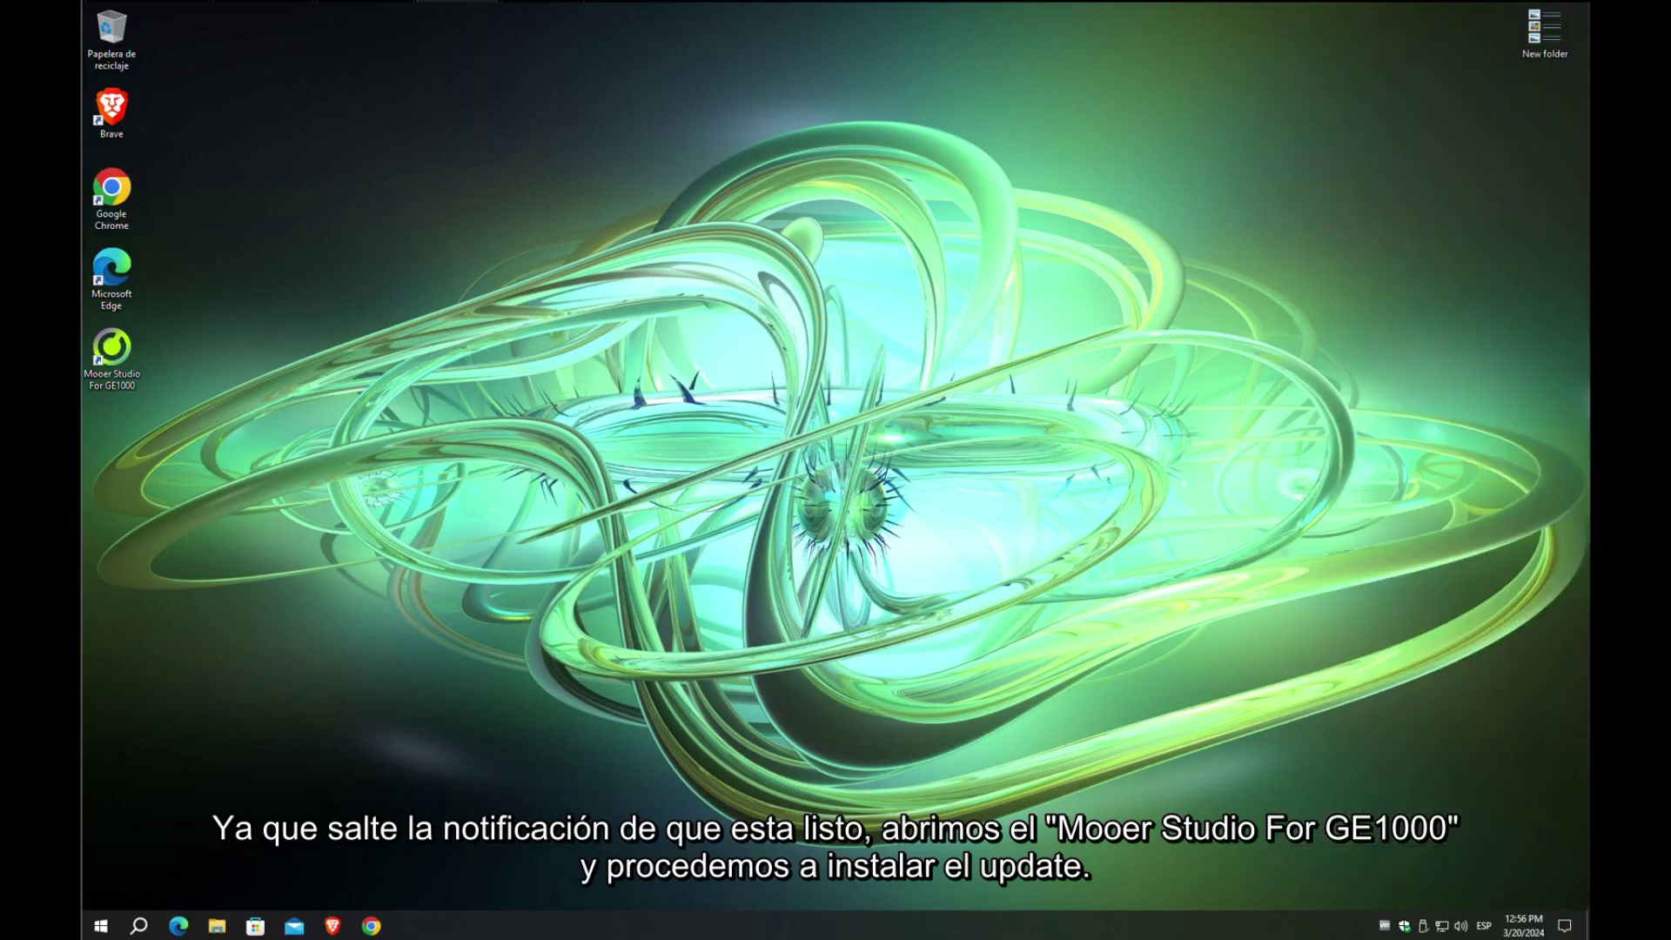
Open Mooer Studio For GE1000 from the desktop and enable the connection to the GE1000.
left_click(111, 357)
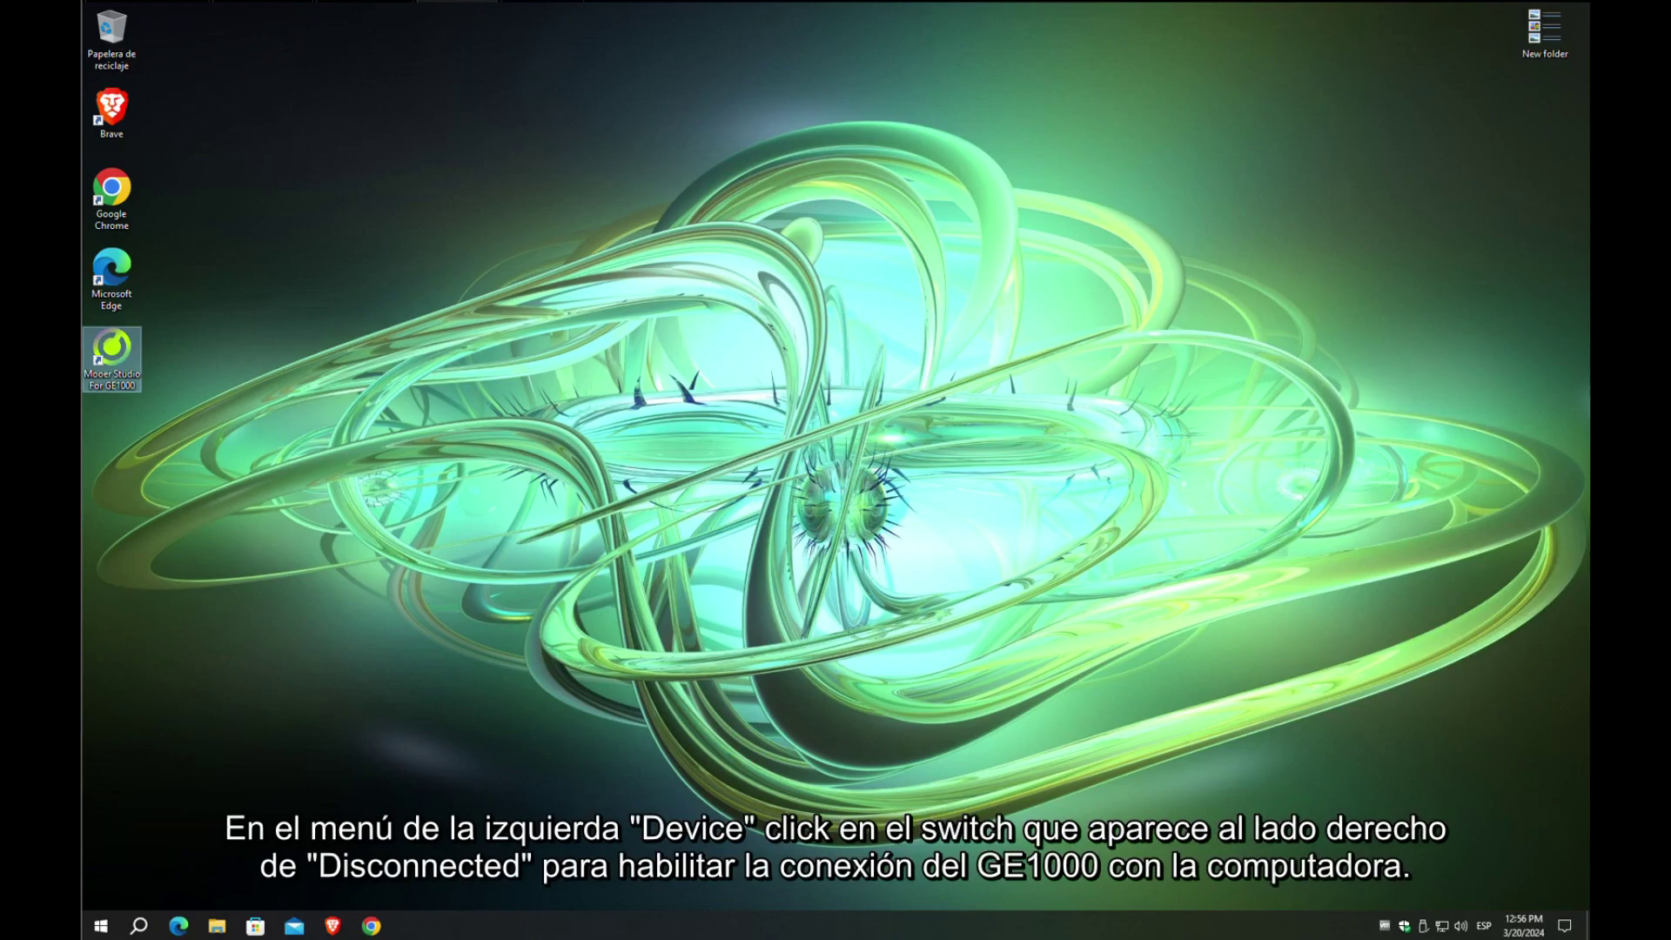
key("Return")
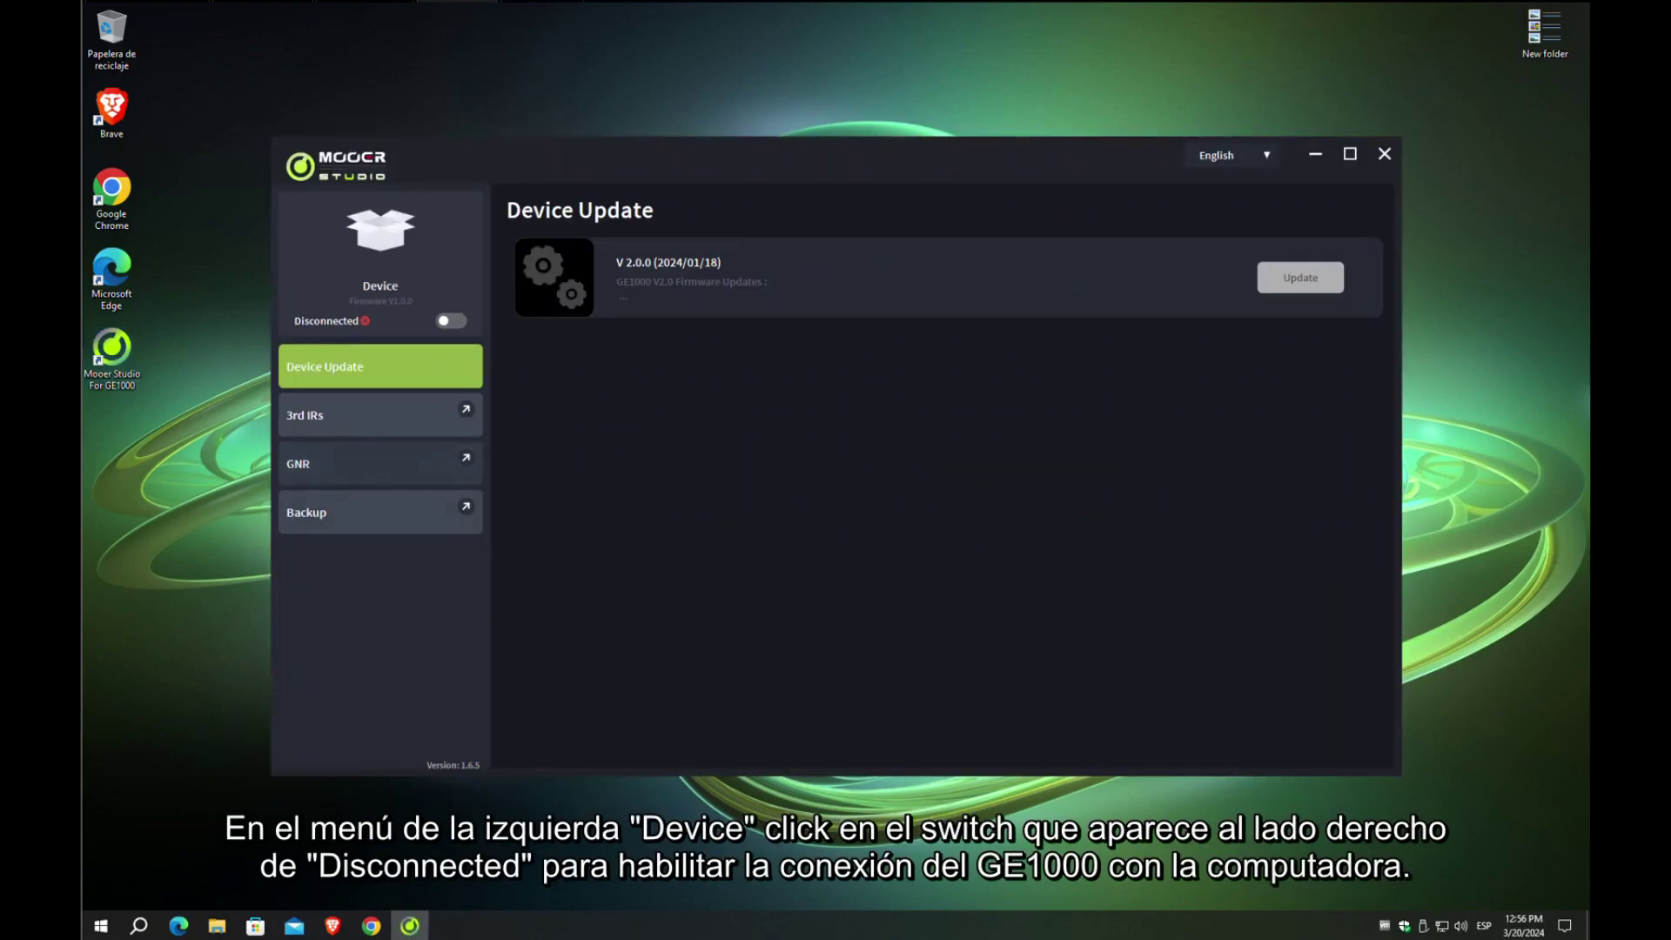
left_click(451, 320)
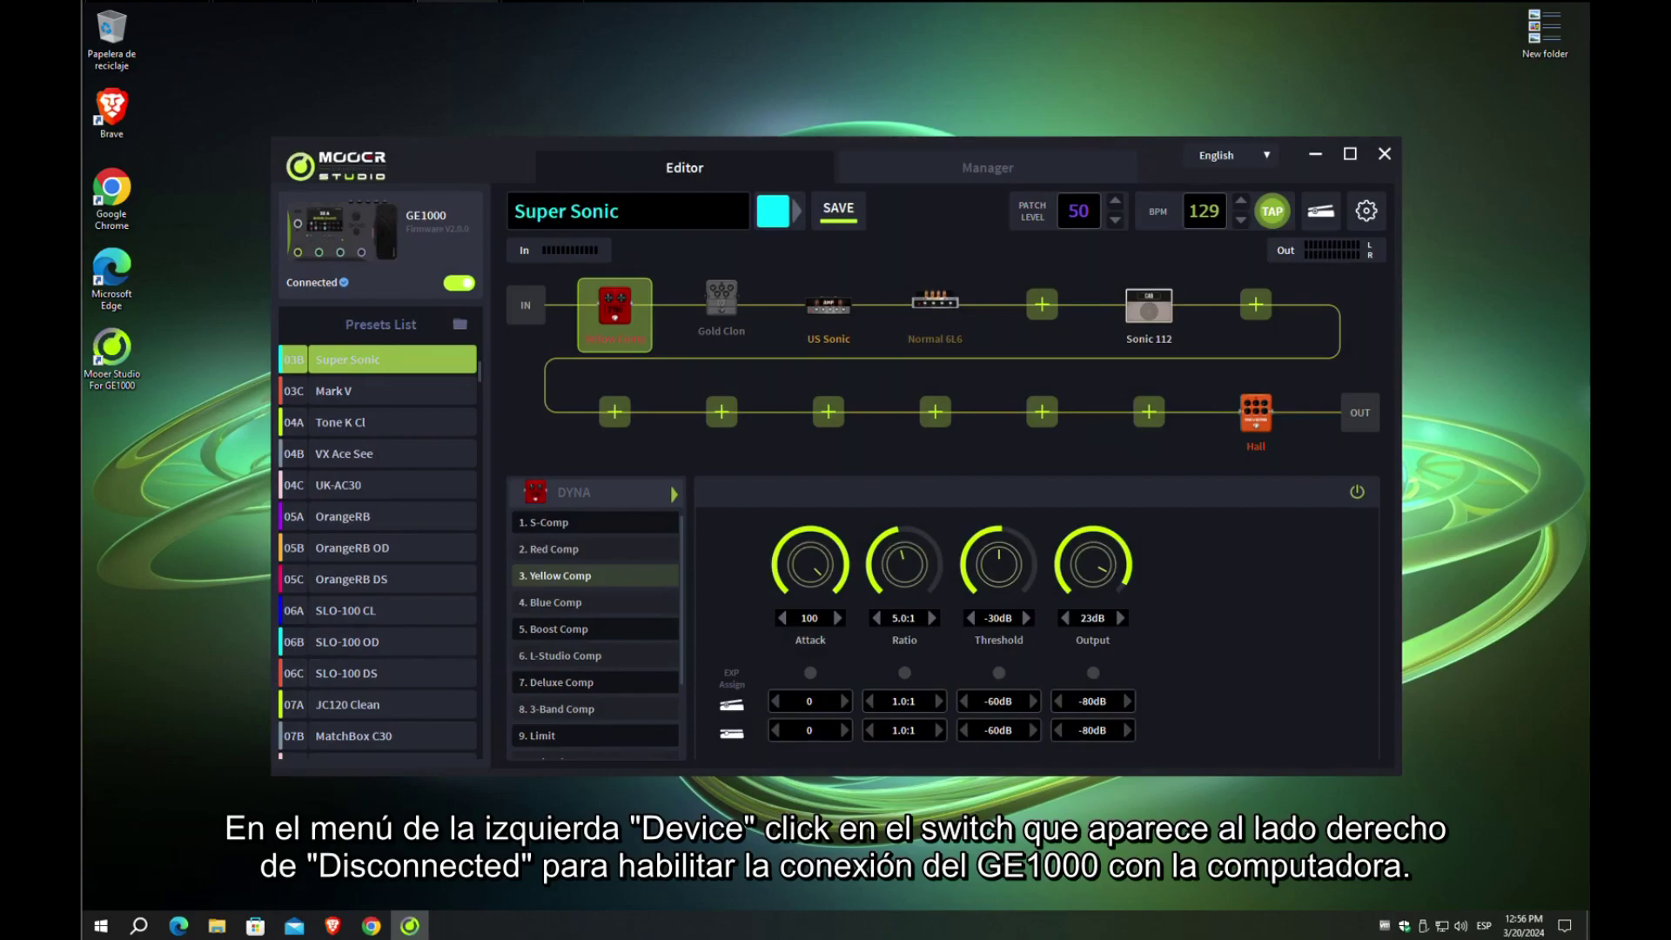
Try to install the V 2.0.0 firmware update on the GE1000 from the device manager and dismiss the prompt.
left_click(987, 167)
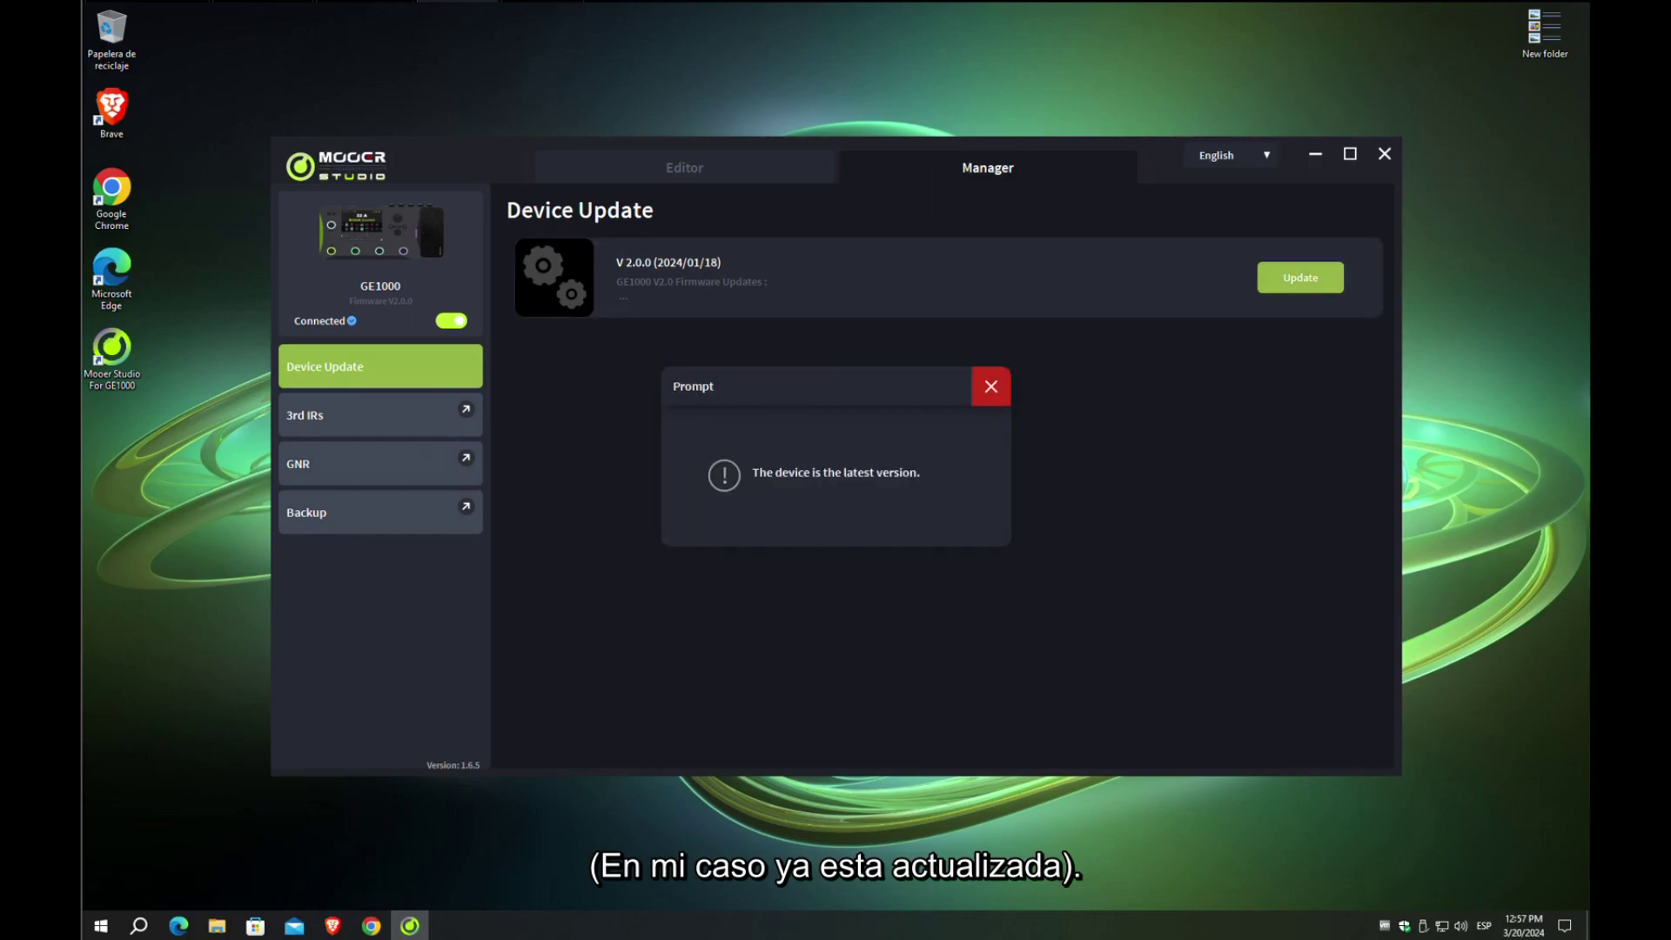
left_click(990, 387)
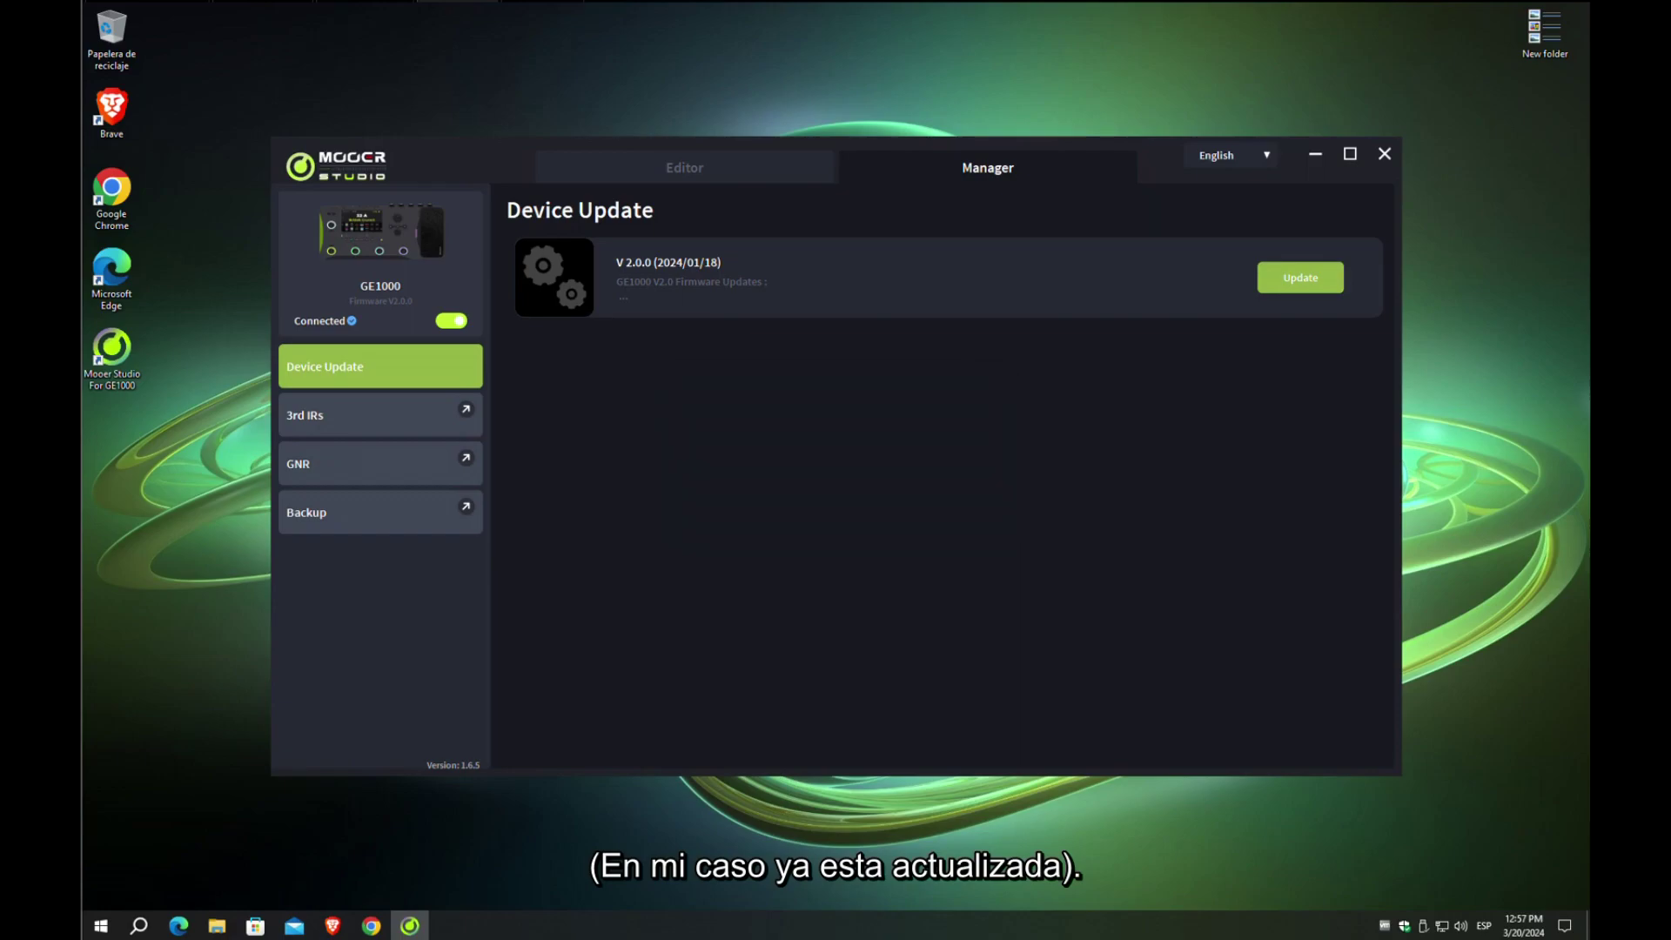